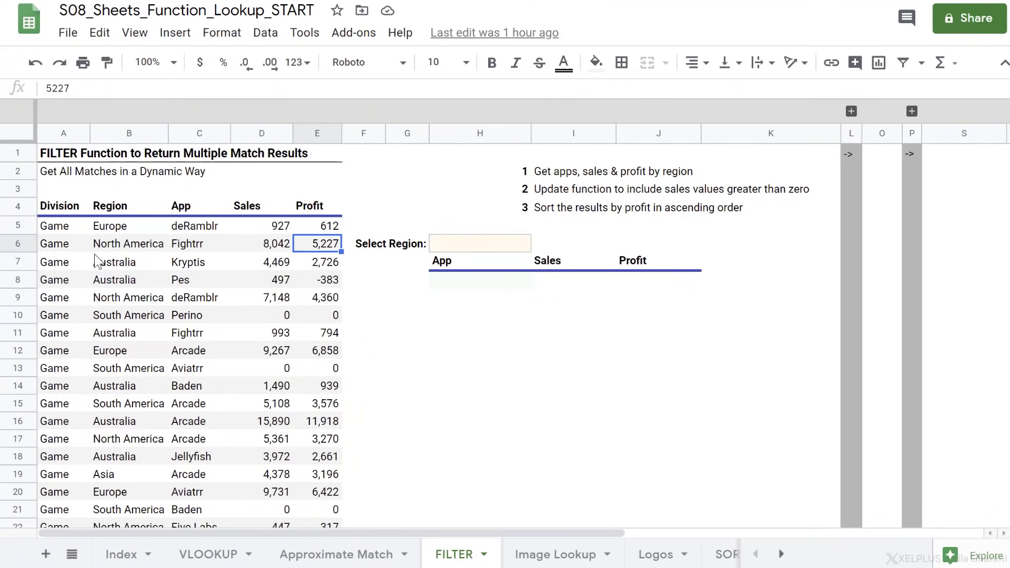
Review row 6 (Game, North America, Fightrr, 8,042, 5,227) and the Select Region cell H6
click(180, 247)
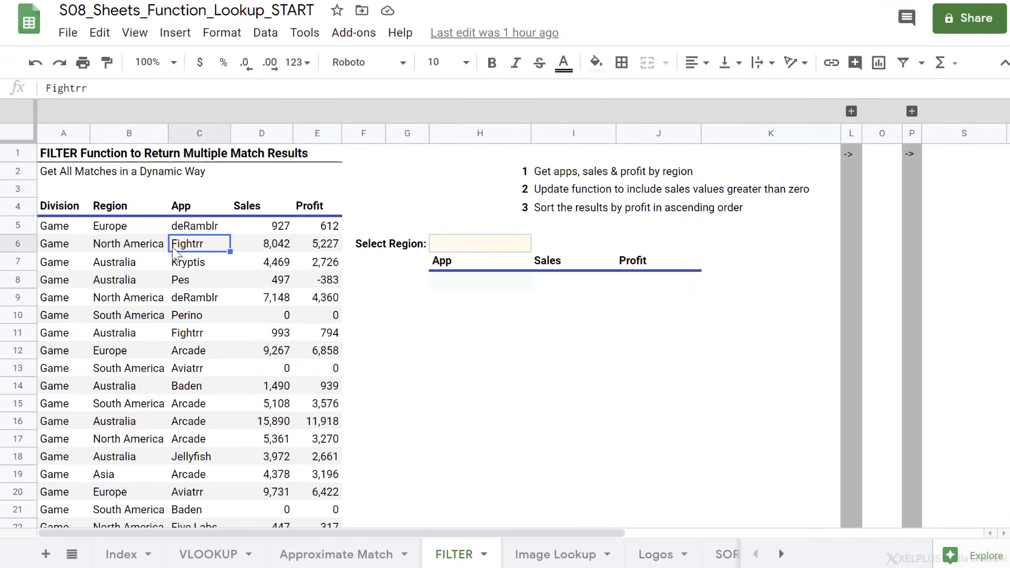
click(139, 247)
click(74, 248)
click(245, 243)
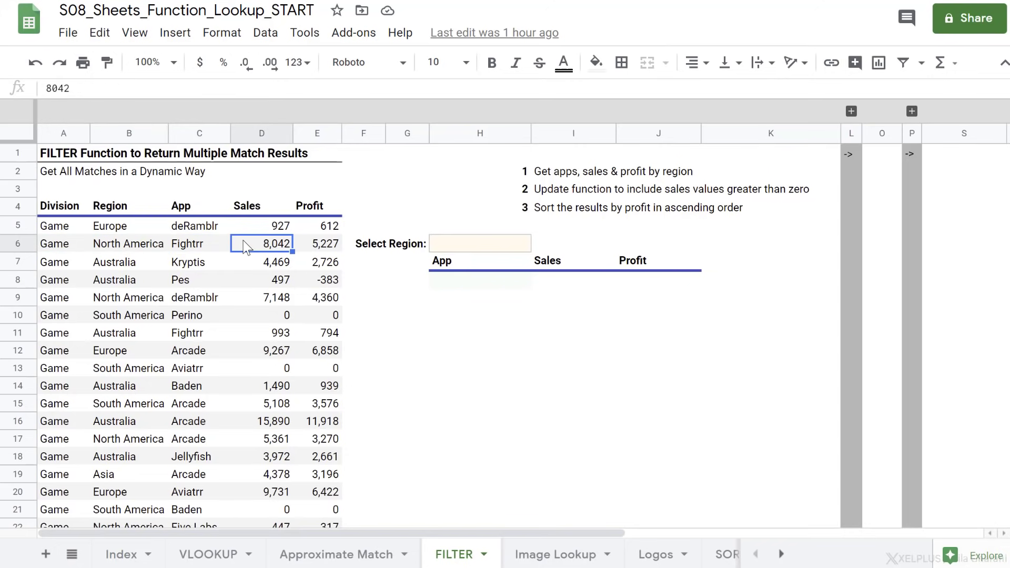
click(302, 245)
scroll(296, 243, down, 3)
scroll(294, 241, down, 9)
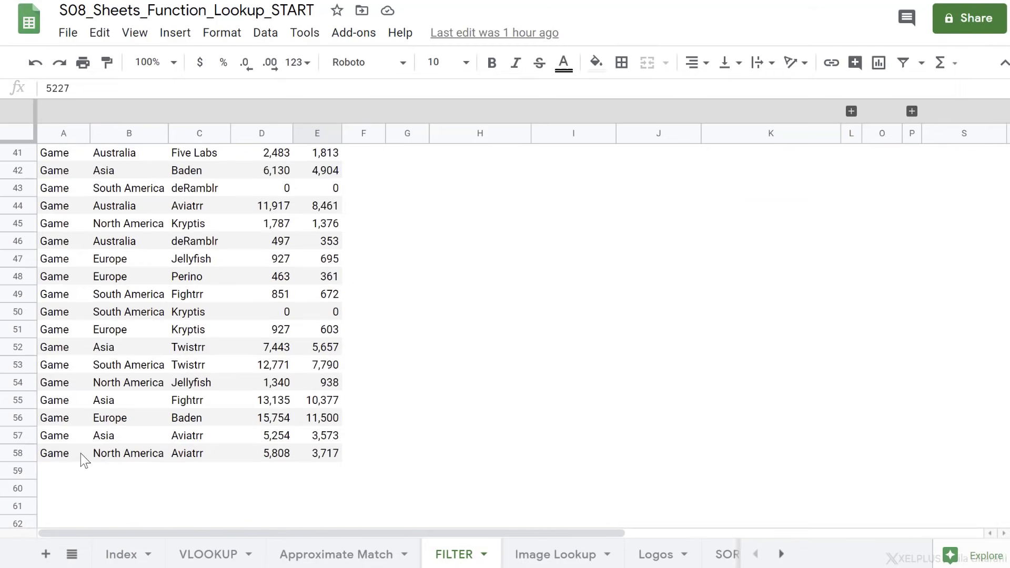
scroll(143, 427, up, 12)
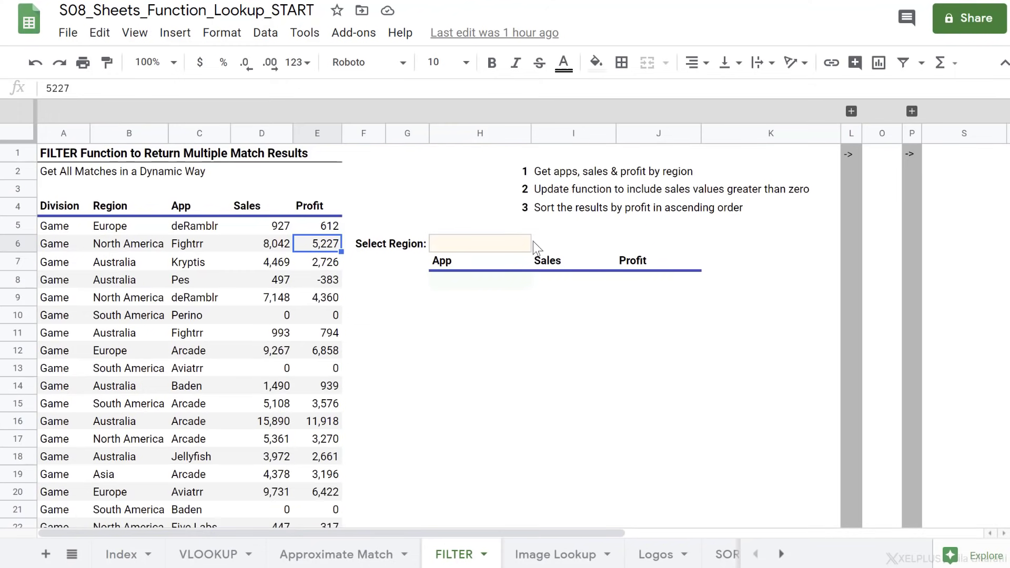
click(510, 250)
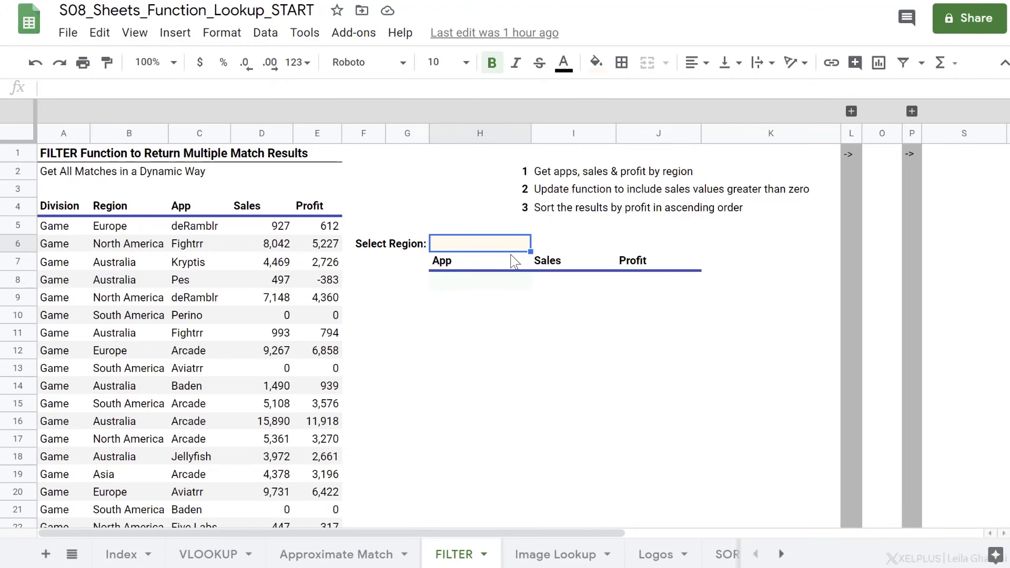
click(488, 284)
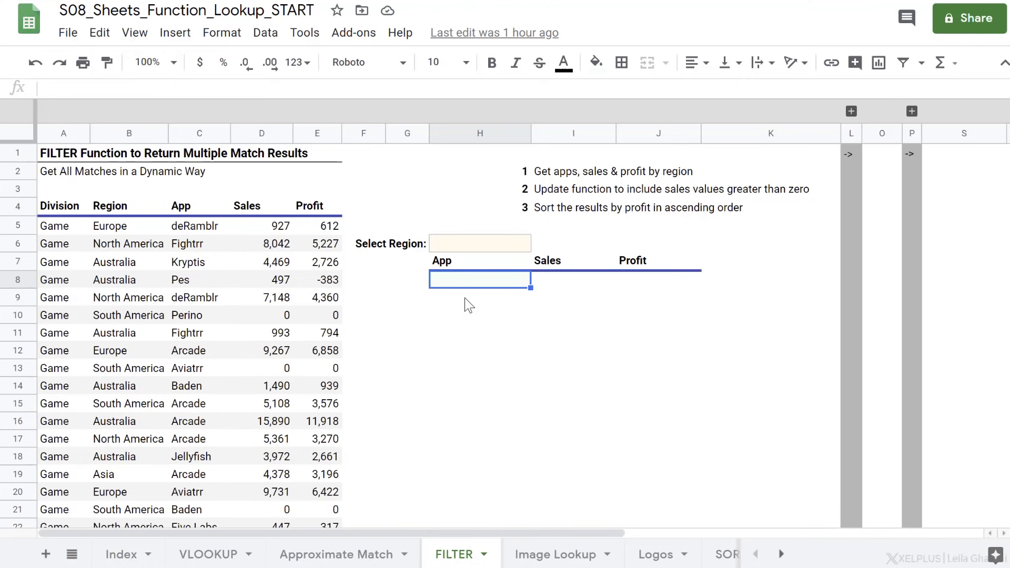
click(460, 244)
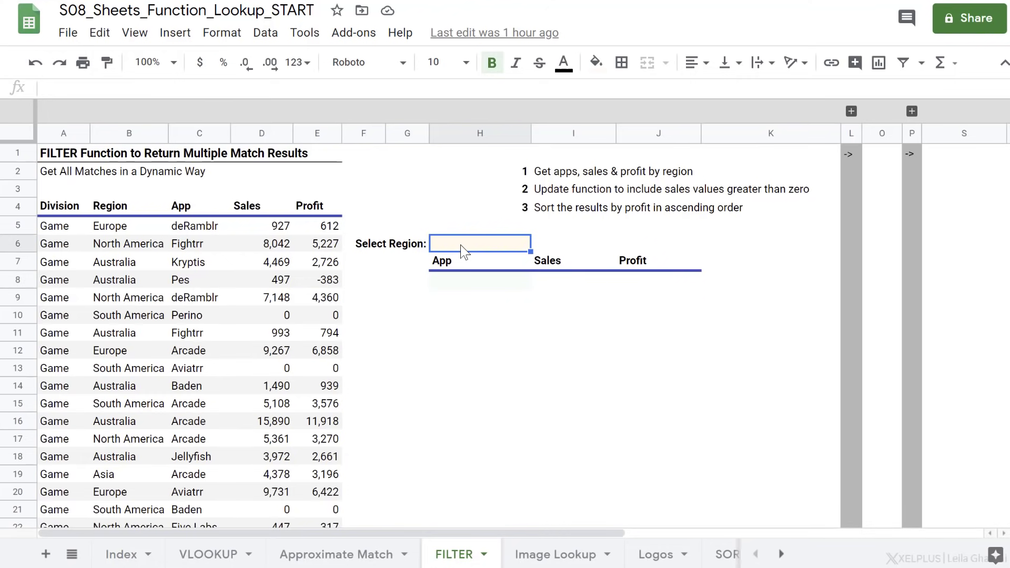
Add a data validation dropdown to H6 listing range B5:B and rejecting invalid input
right_click(460, 245)
scroll(526, 252, down, 2)
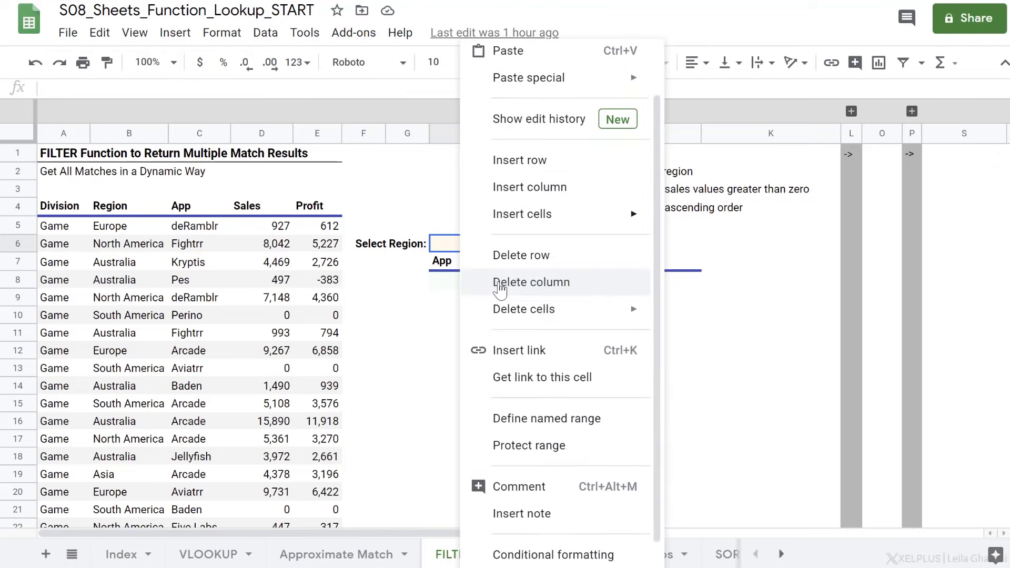
click(532, 552)
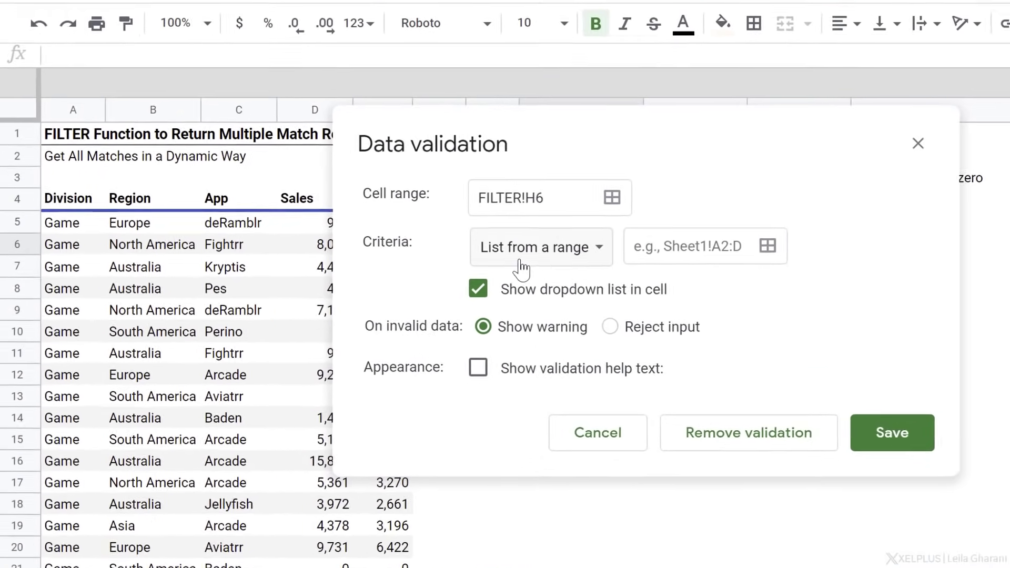
click(678, 248)
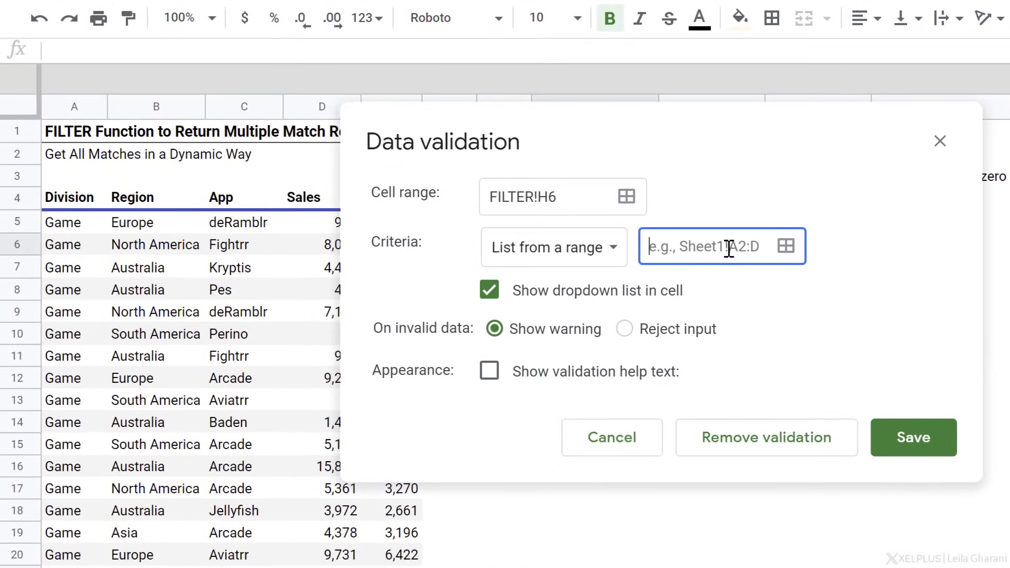
click(777, 251)
drag(158, 222, 162, 365)
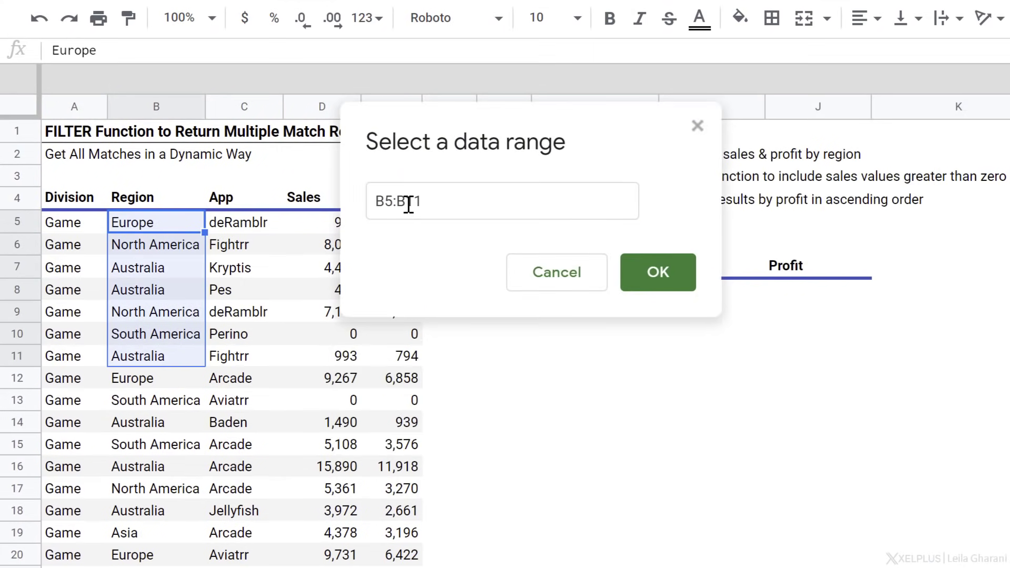
drag(406, 203, 454, 205)
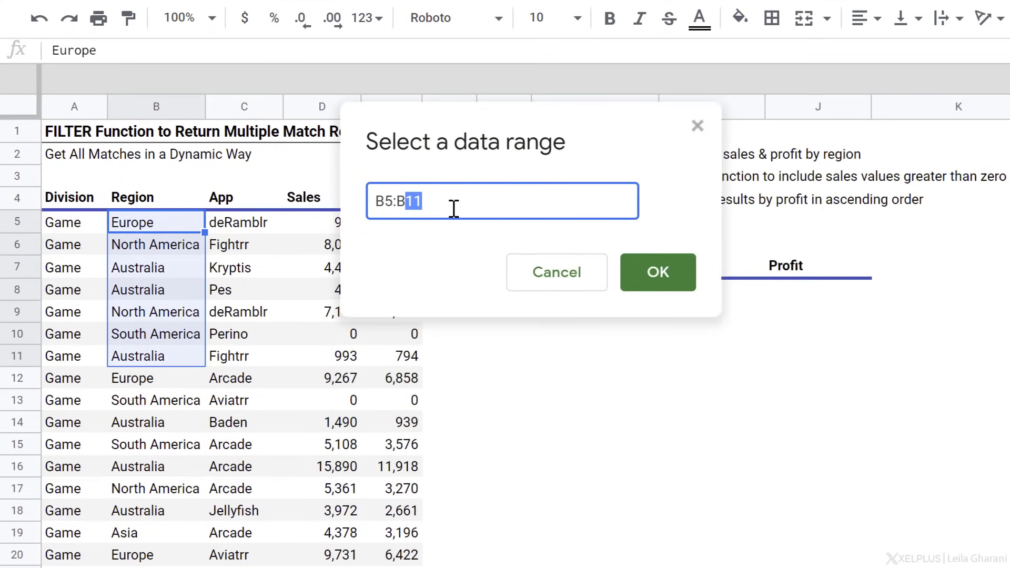
key(BackSpace)
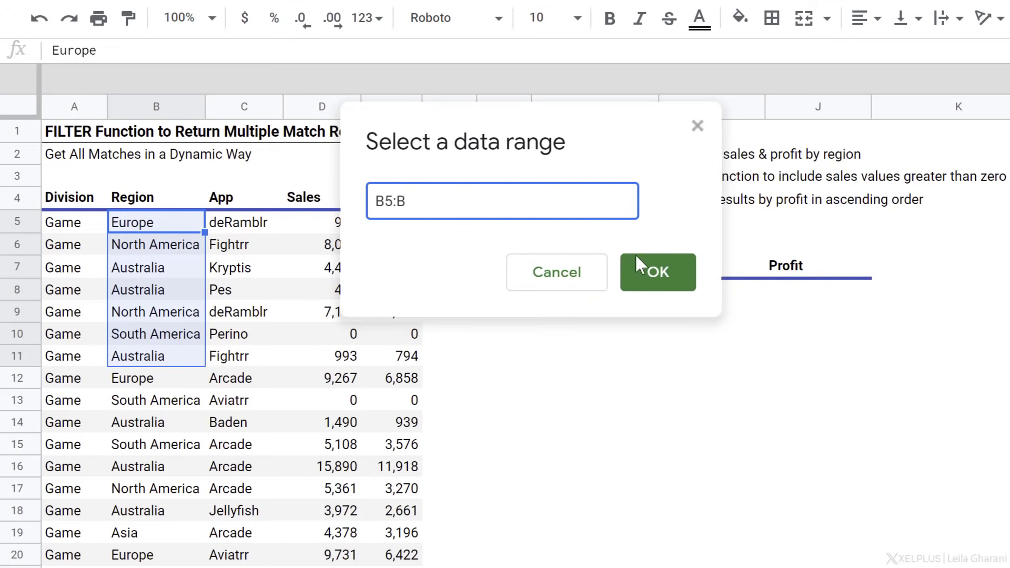
click(650, 279)
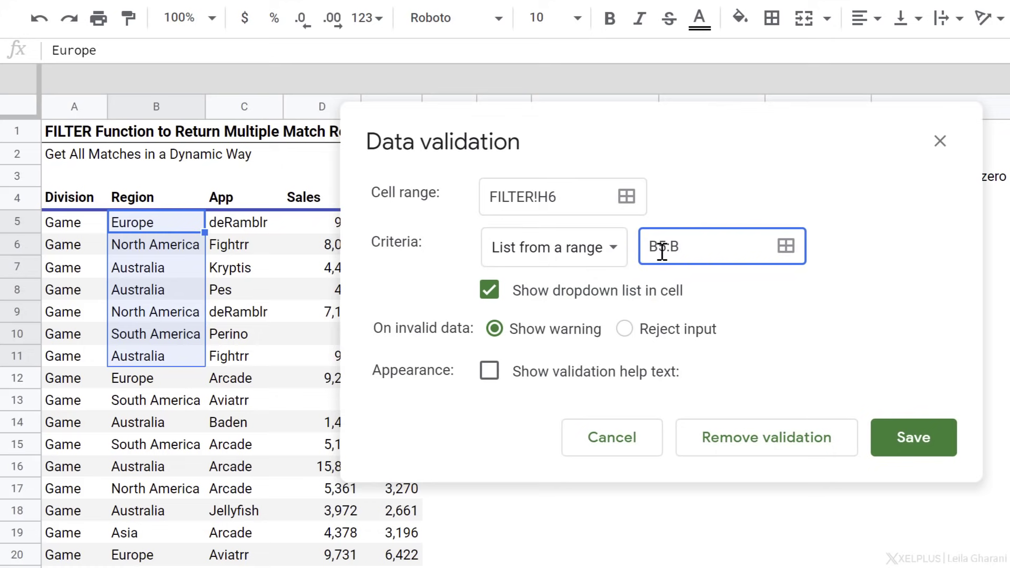
click(648, 329)
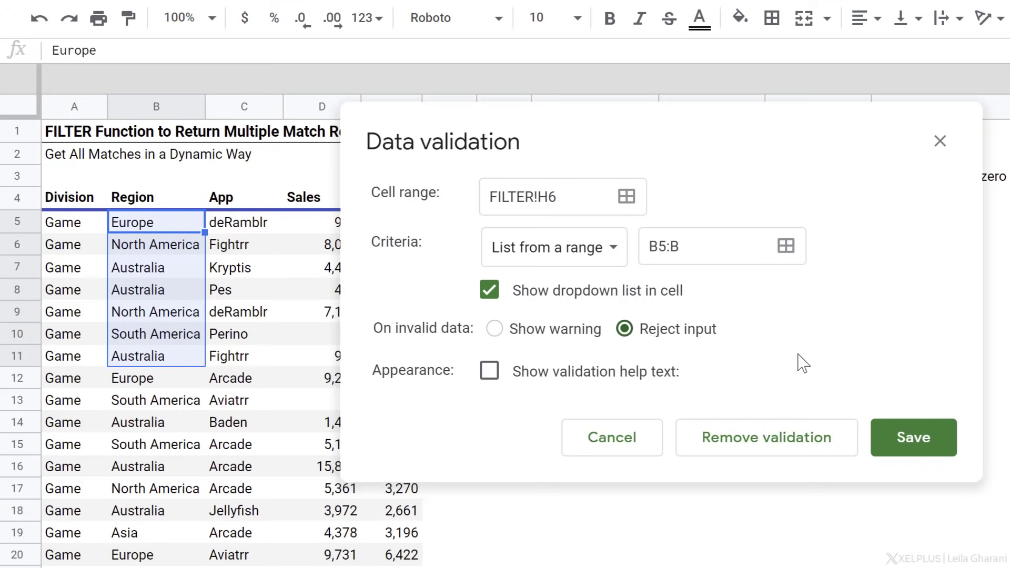
click(892, 445)
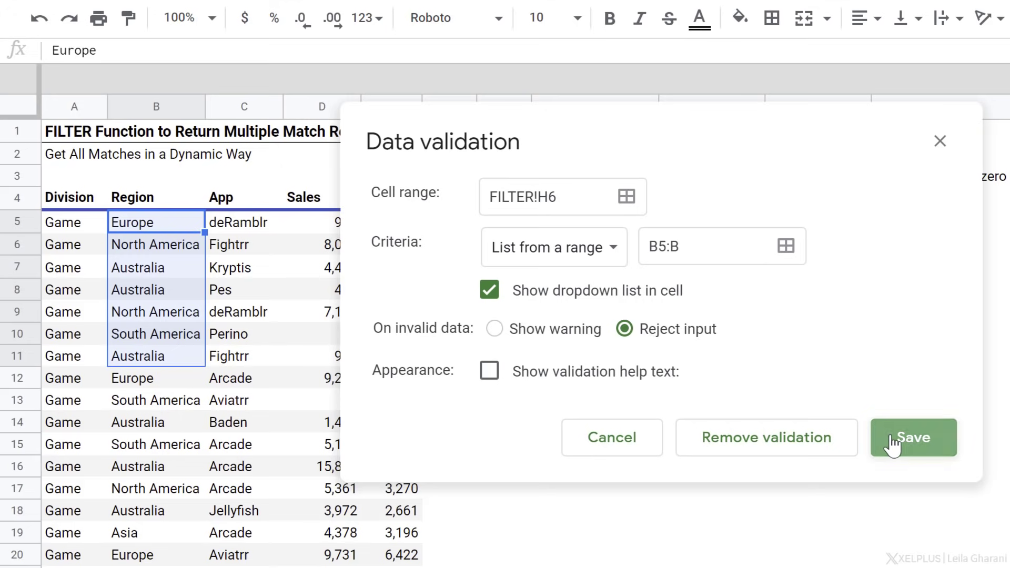
Choose Europe in the H6 region dropdown
click(648, 244)
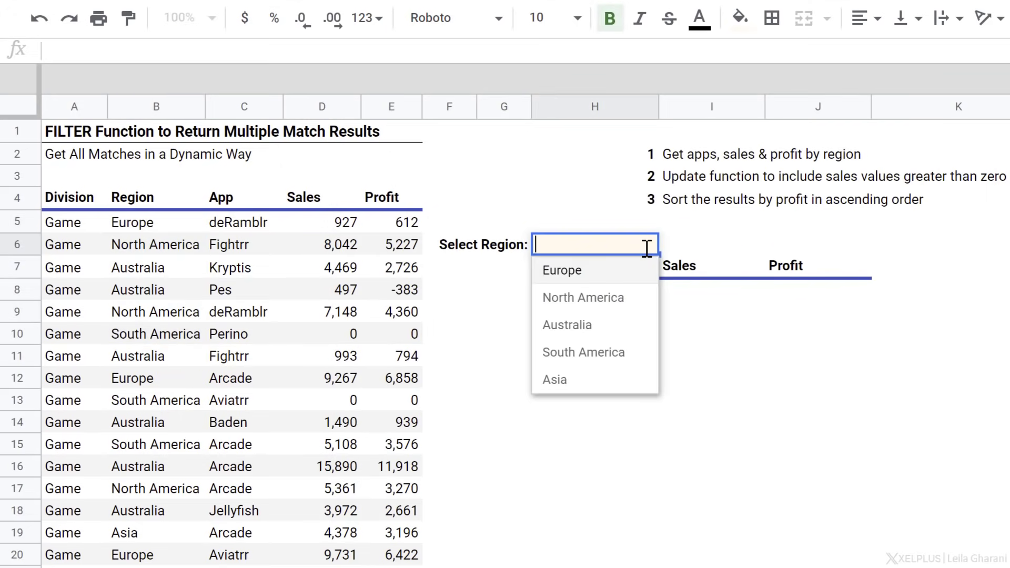
click(609, 279)
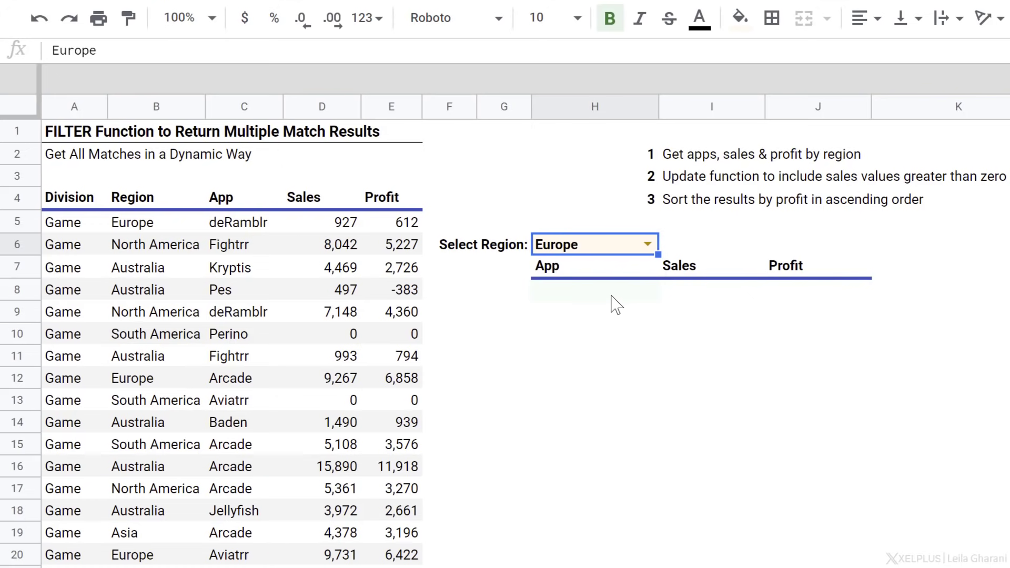
click(611, 294)
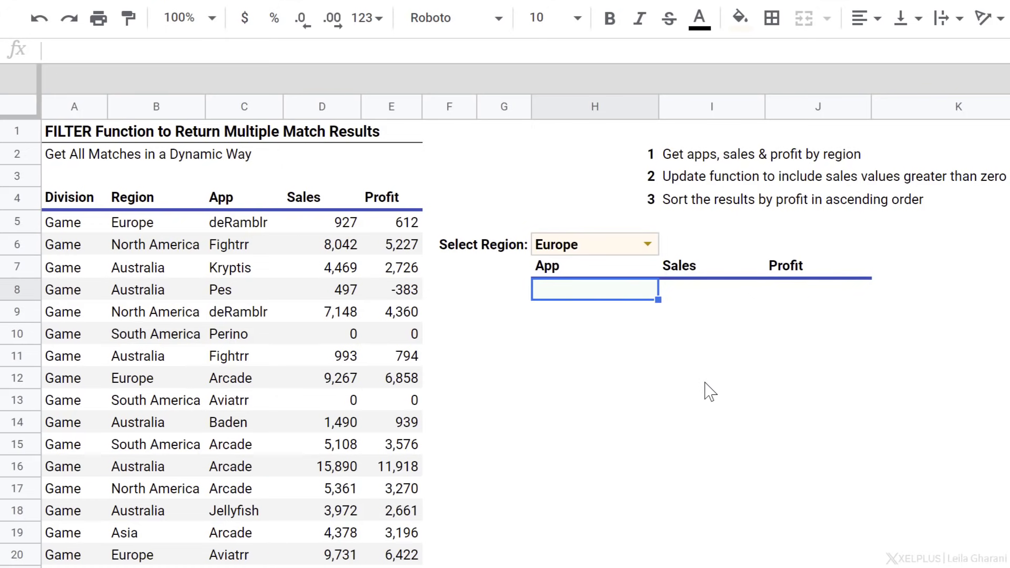
Begin the H8 formula as =filter( with the open-ended range C5:E
text(=filter)
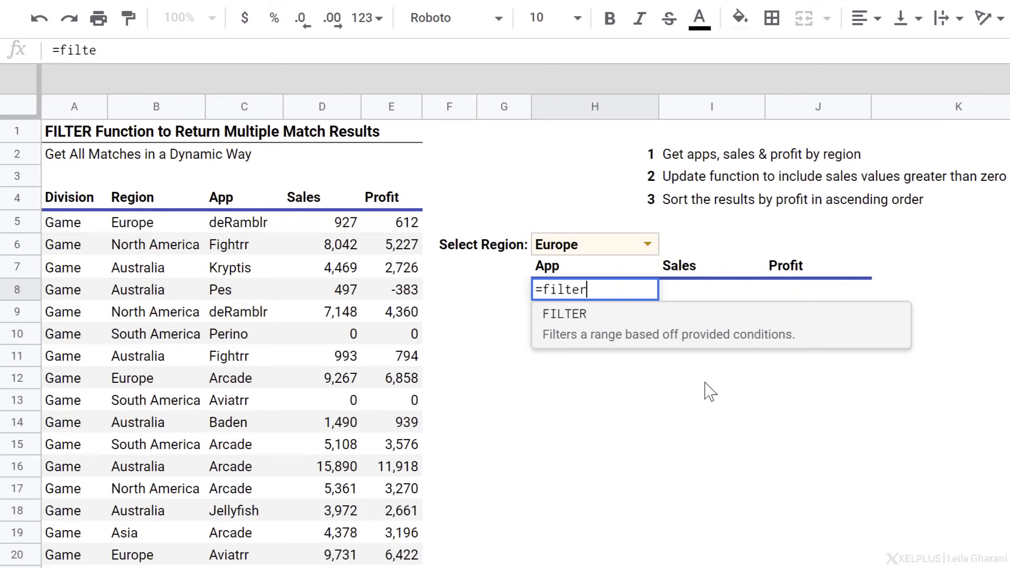
text(()
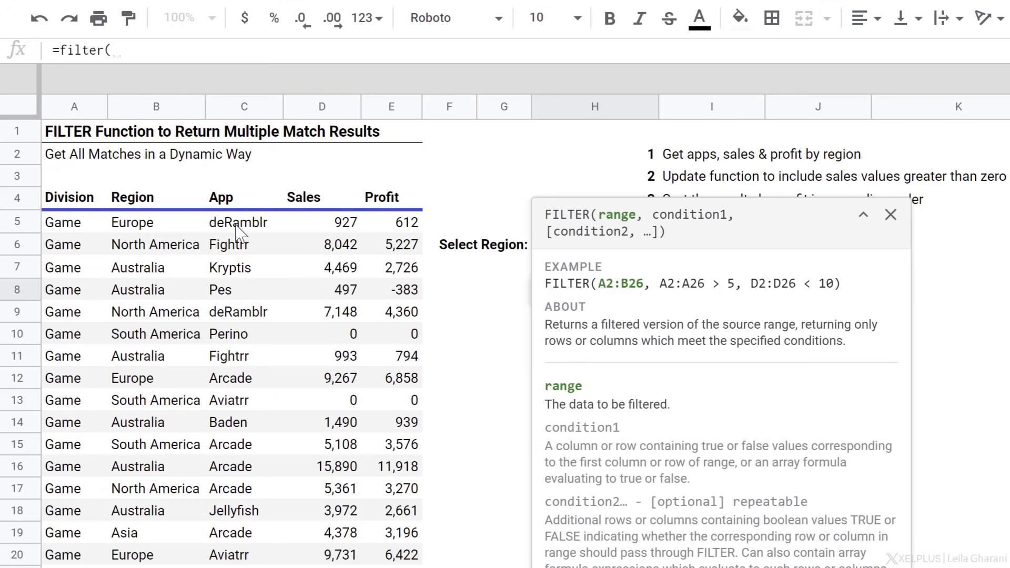
drag(236, 228, 395, 342)
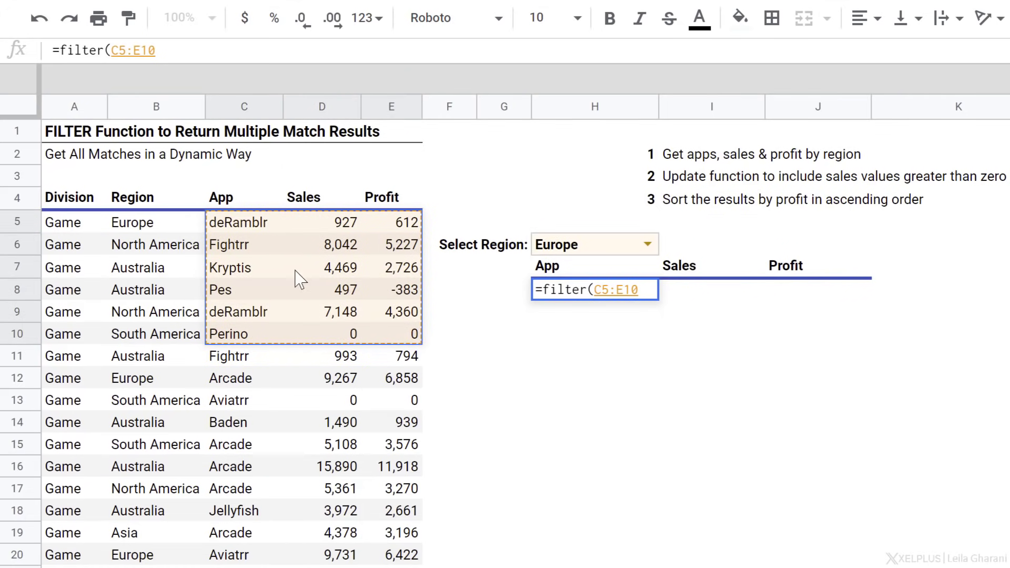
drag(244, 234, 267, 363)
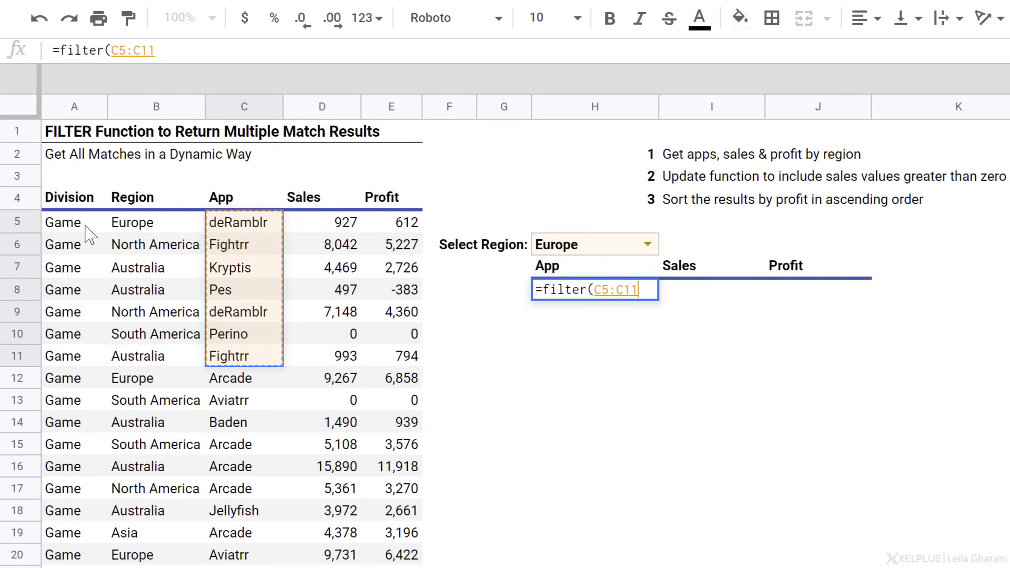
drag(85, 226, 376, 391)
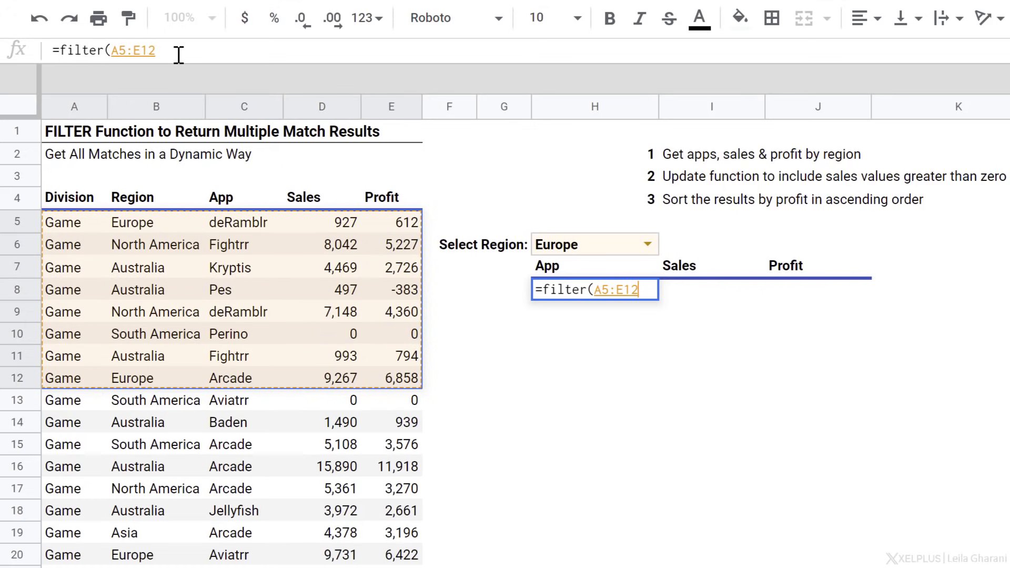
drag(252, 223, 375, 369)
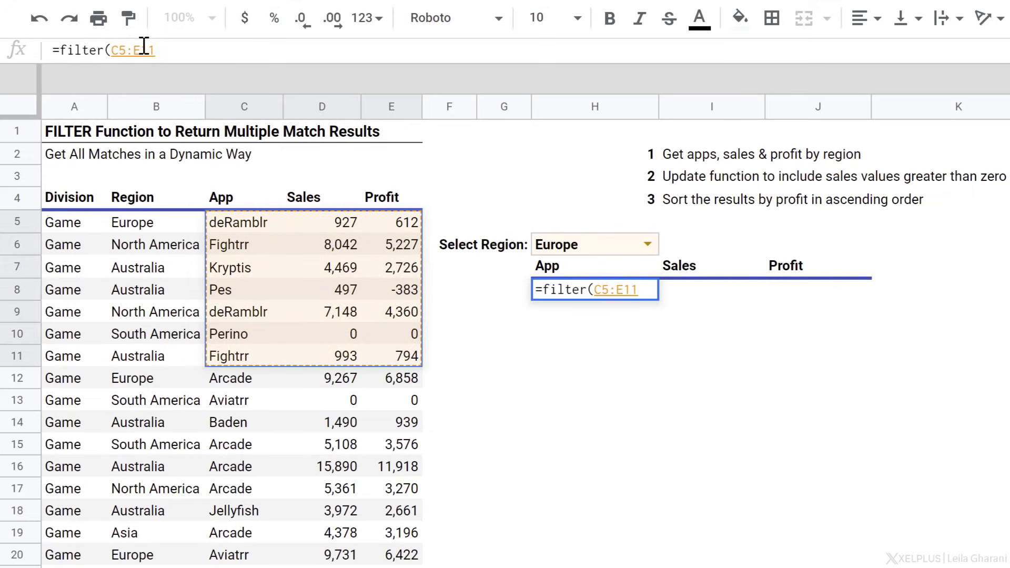
drag(140, 50, 160, 53)
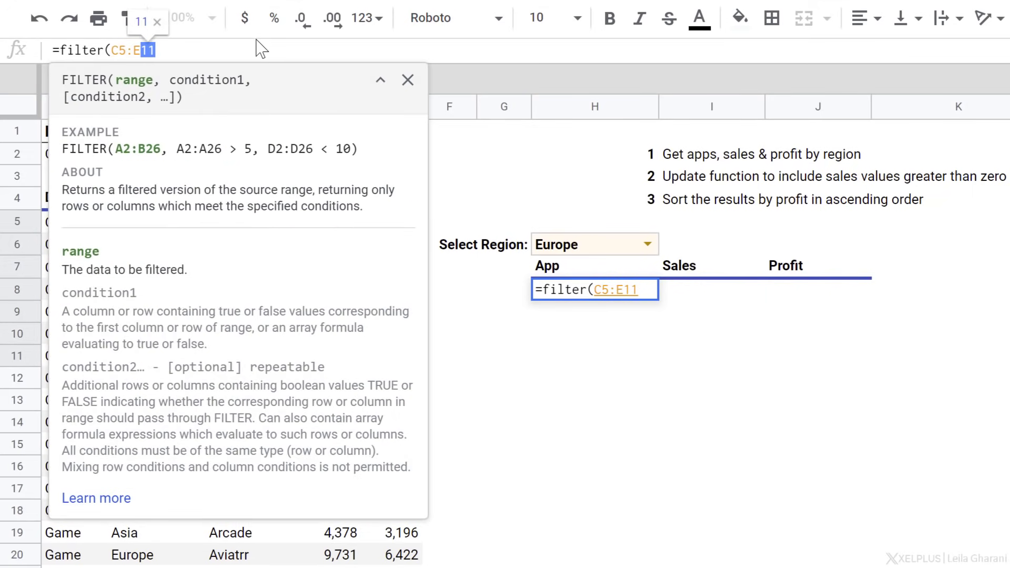
key(BackSpace)
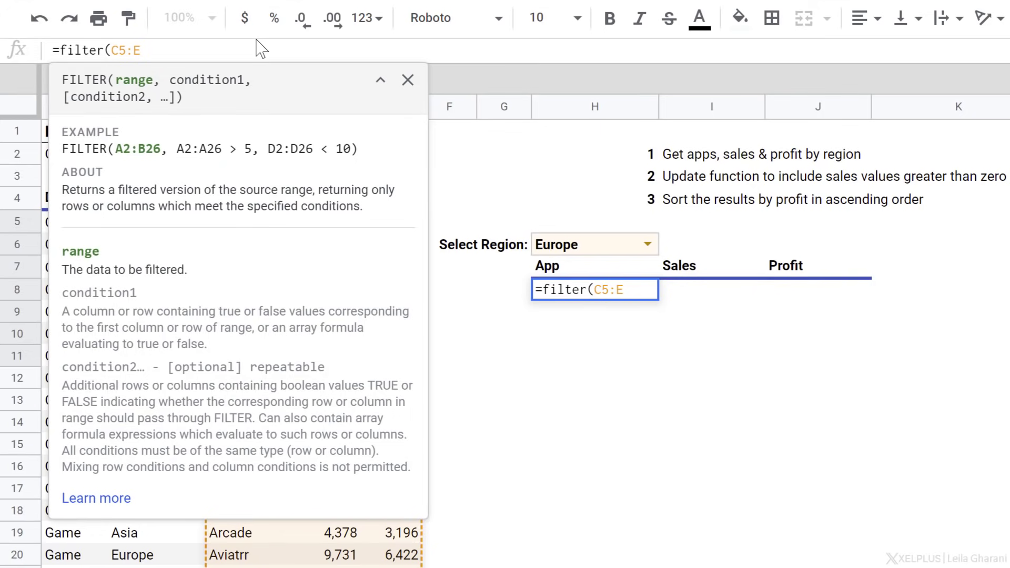
Add a comma after C5:E in the FILTER formula
text(,)
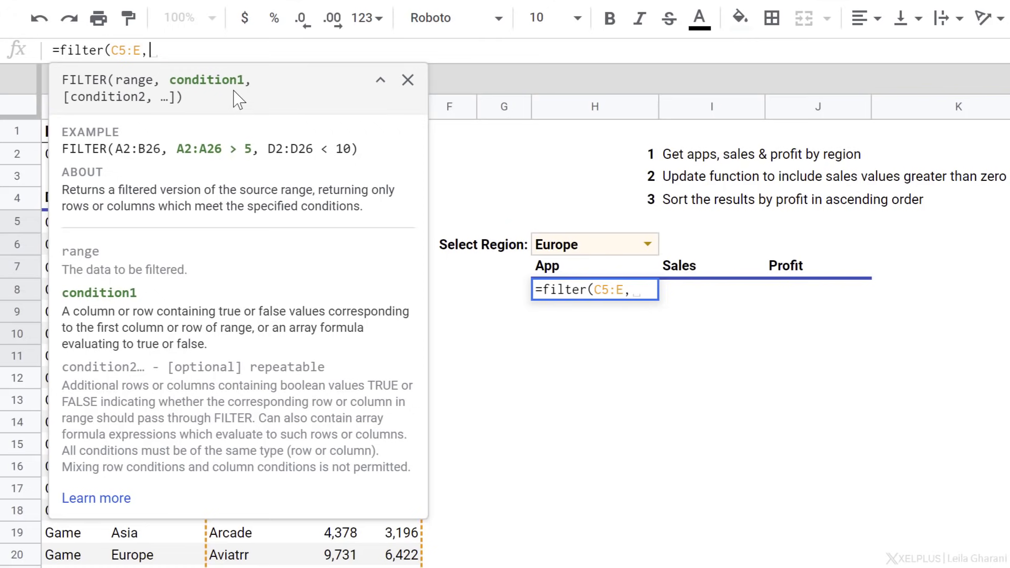
Add the condition B5:B=H6 and complete the formula as =filter(C5:E,B5:B=H6)
click(406, 82)
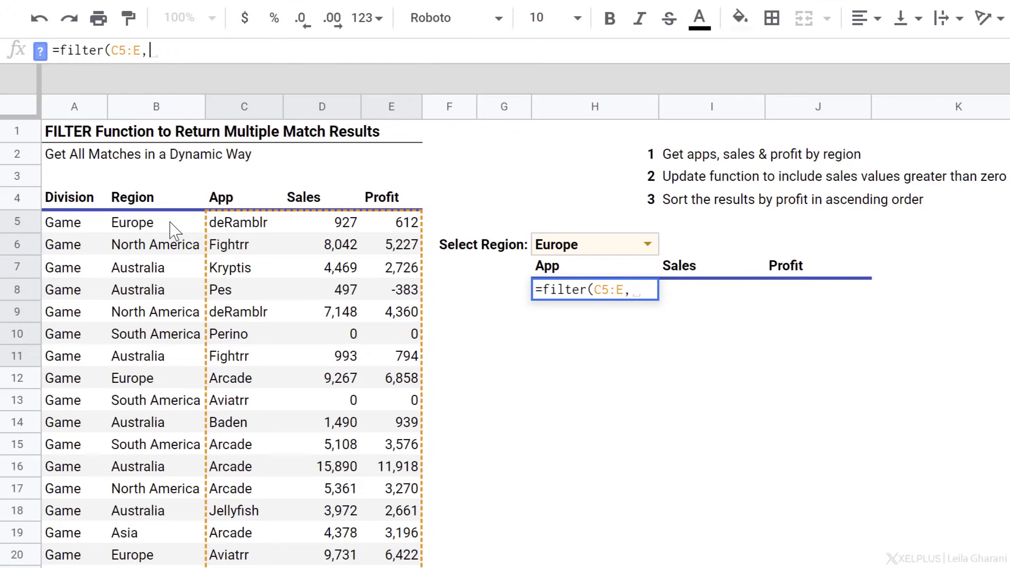
drag(170, 222, 157, 376)
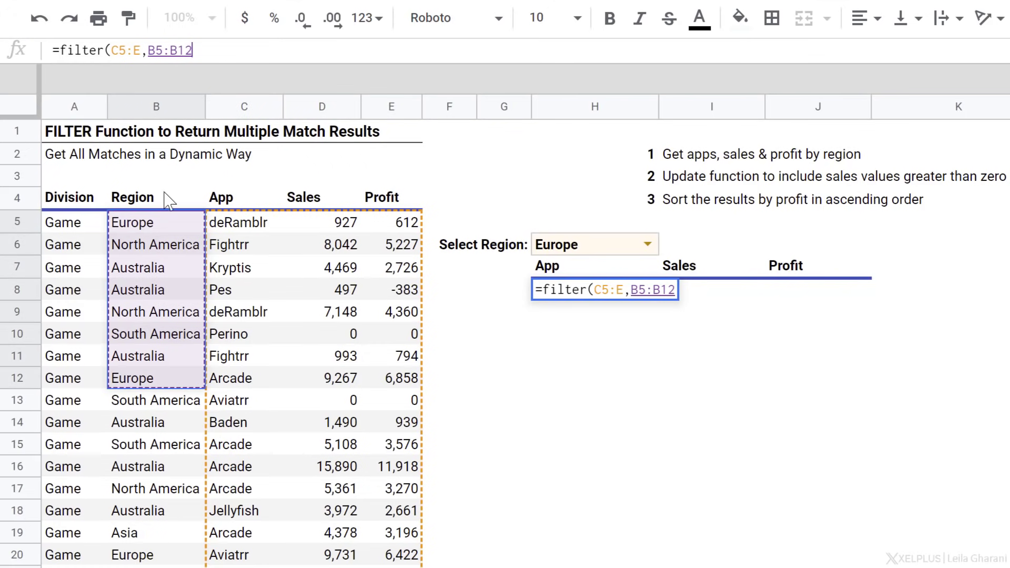
drag(179, 50, 195, 50)
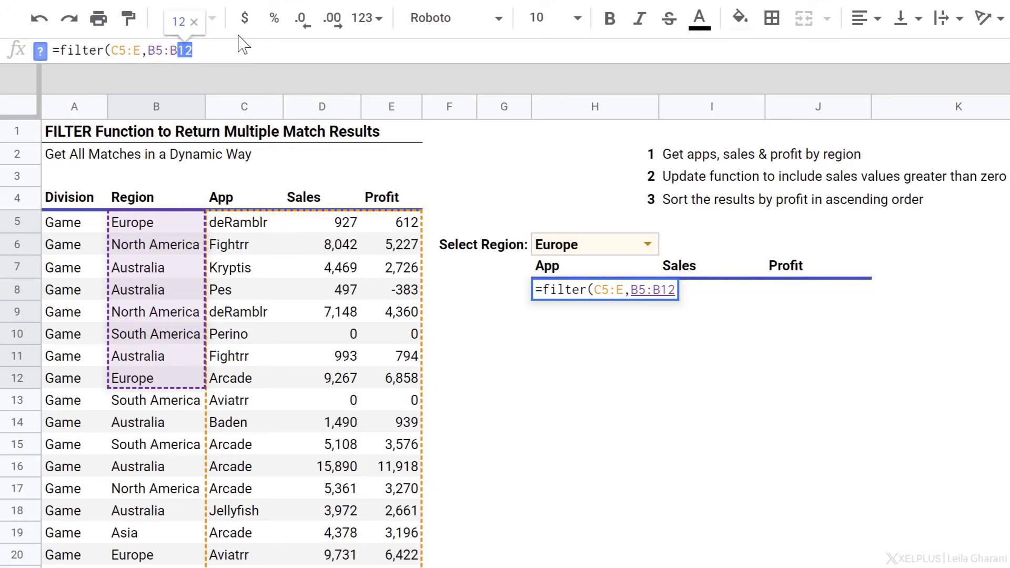
key(BackSpace)
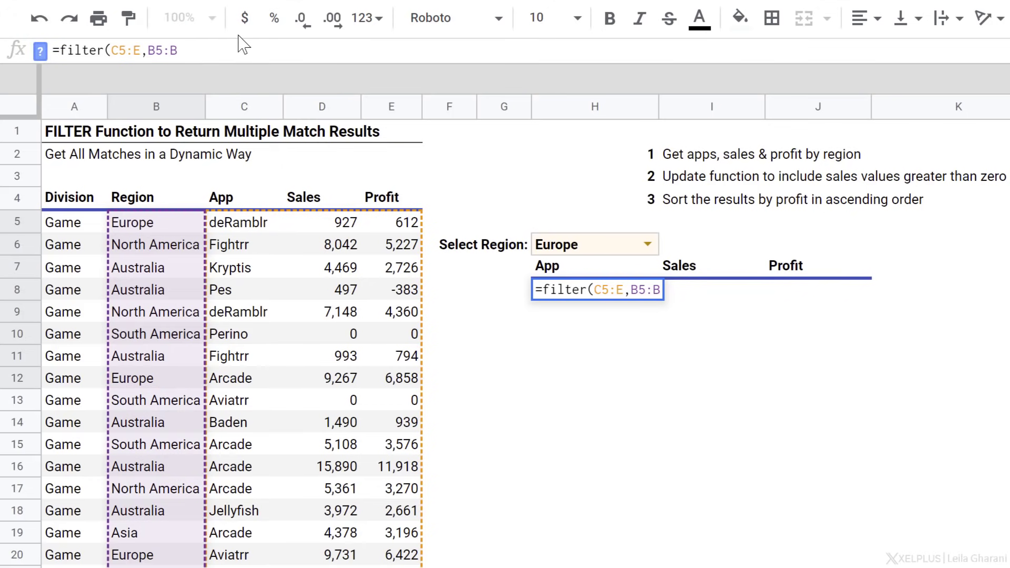
text(=)
click(567, 246)
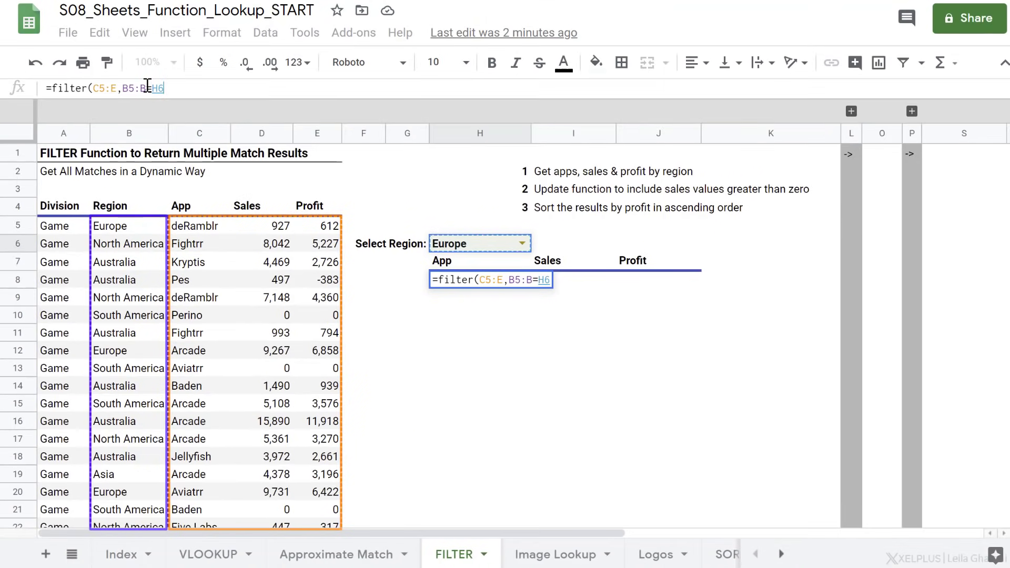
drag(147, 88, 122, 88)
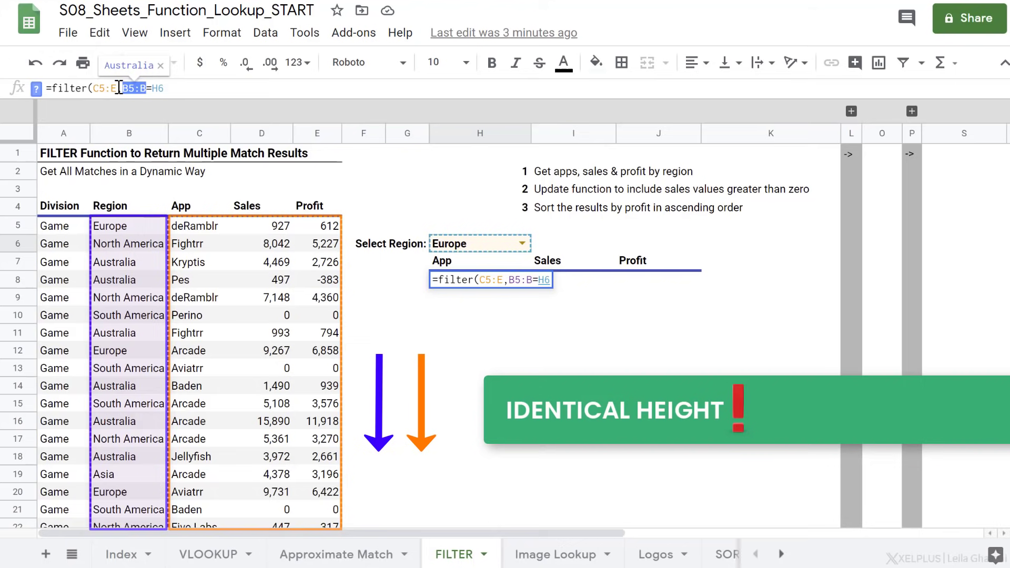
click(179, 88)
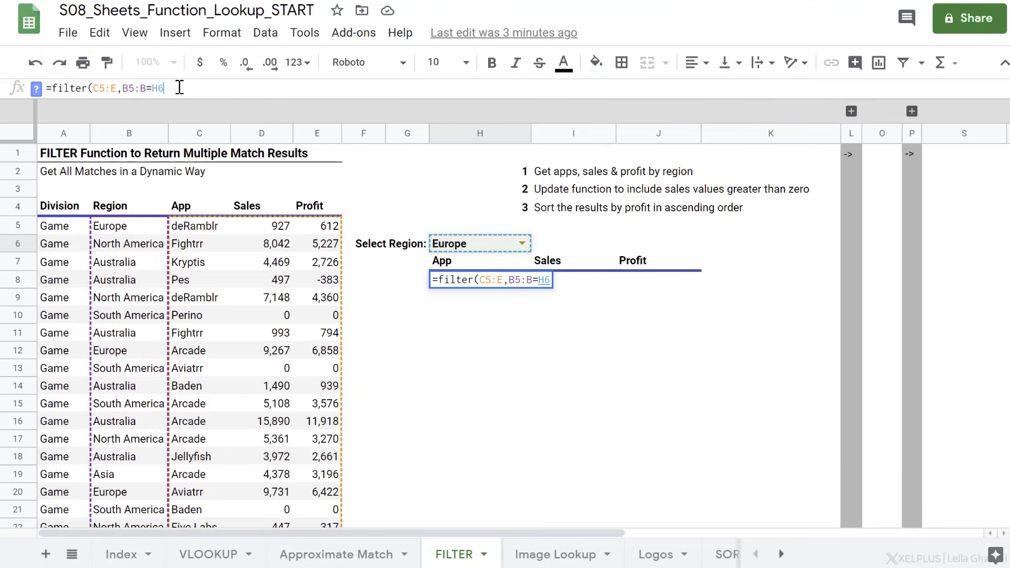
text())
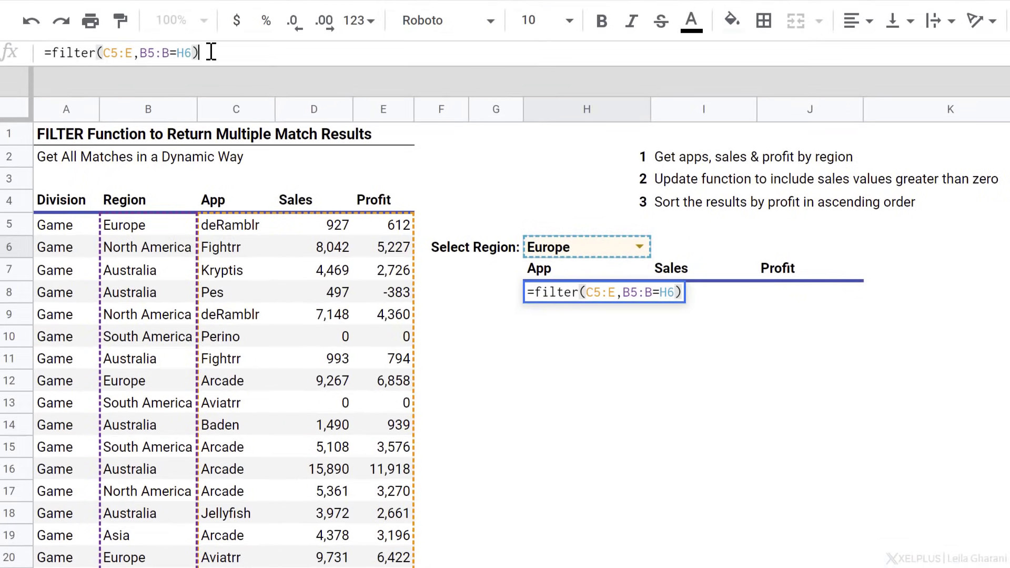
key(Return)
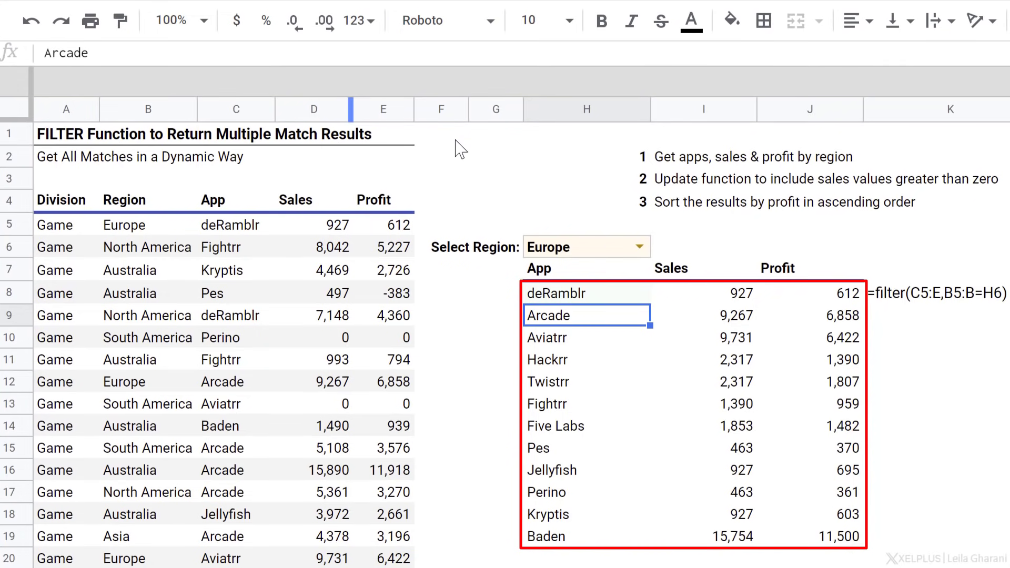
Switch the H6 region to Australia, then South America, and check the filtered results
click(889, 294)
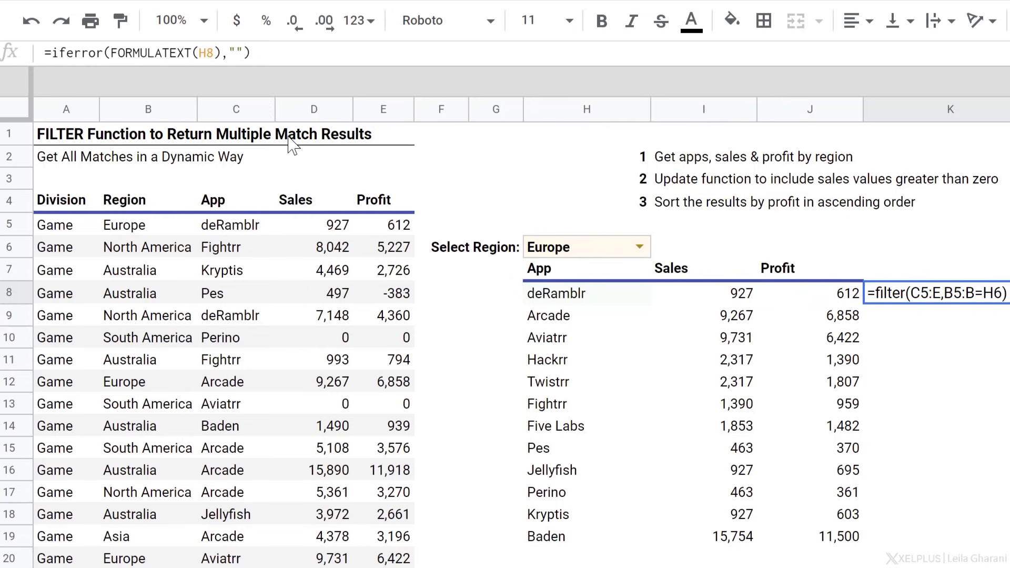
click(586, 299)
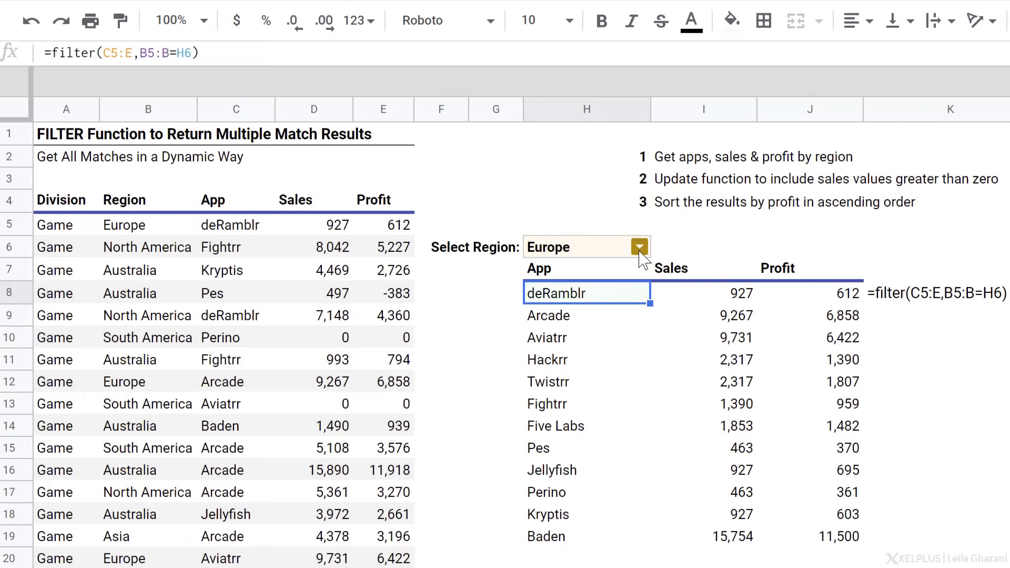
click(639, 247)
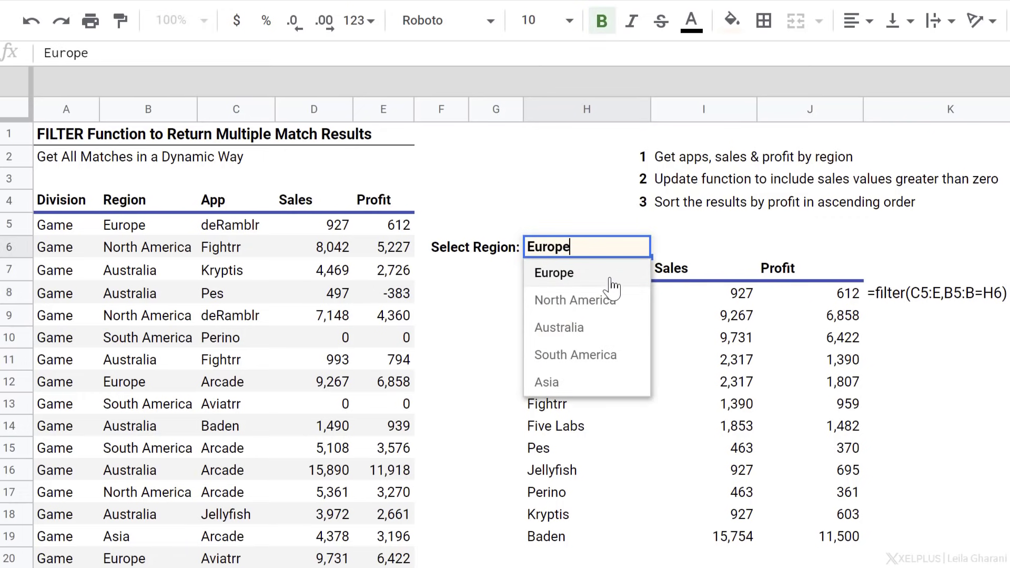
click(595, 328)
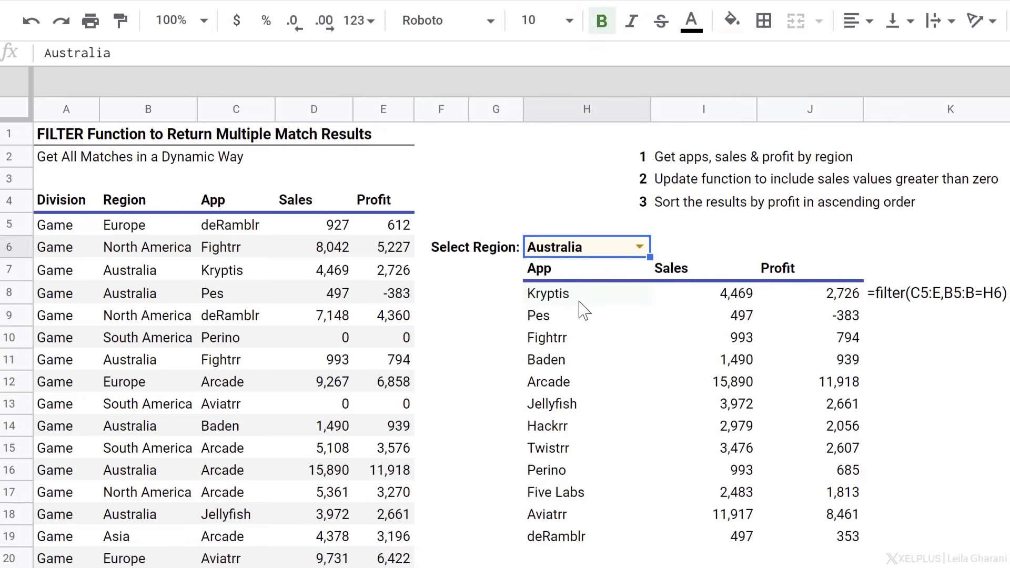
double_click(643, 249)
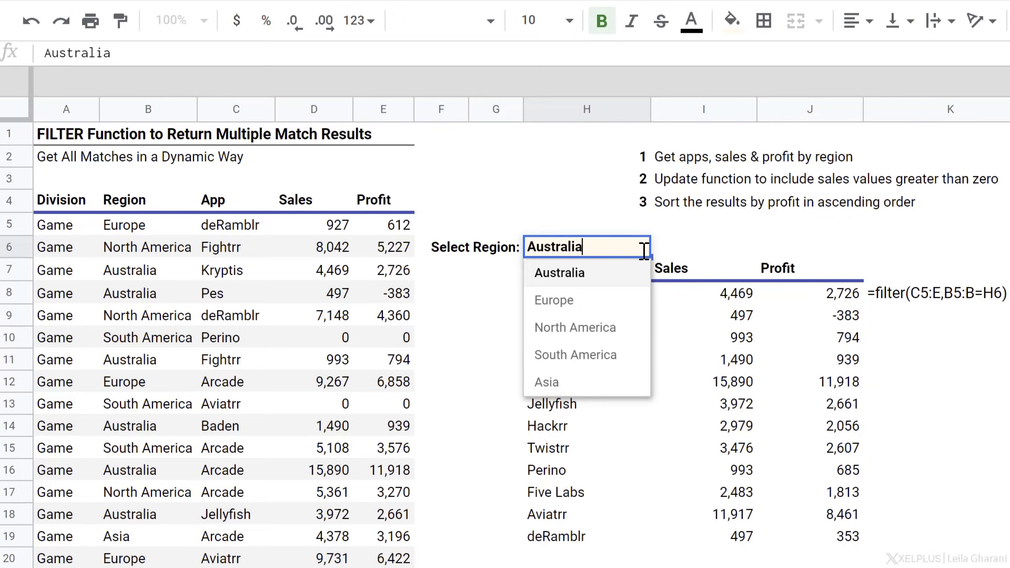
click(575, 358)
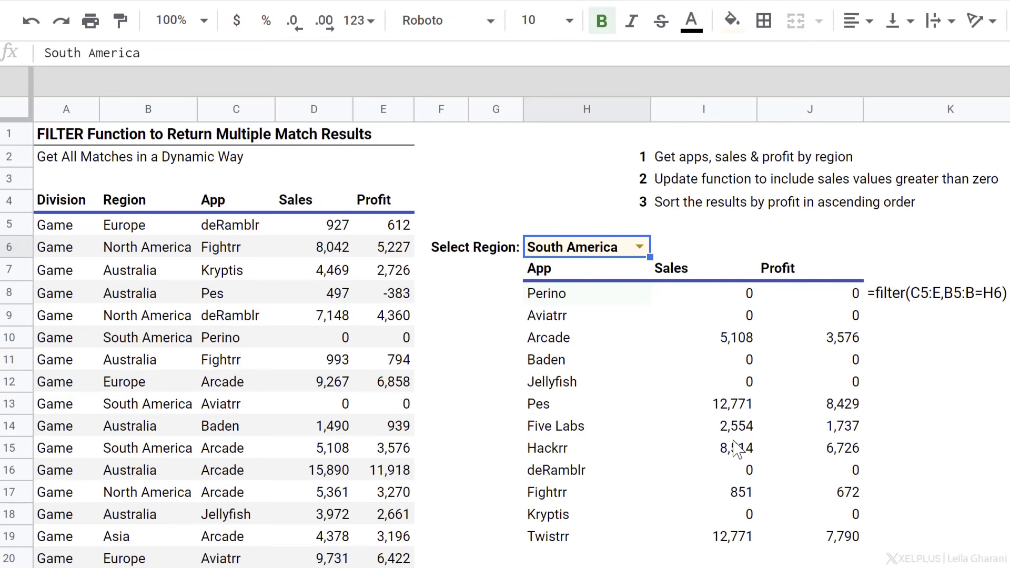
click(594, 302)
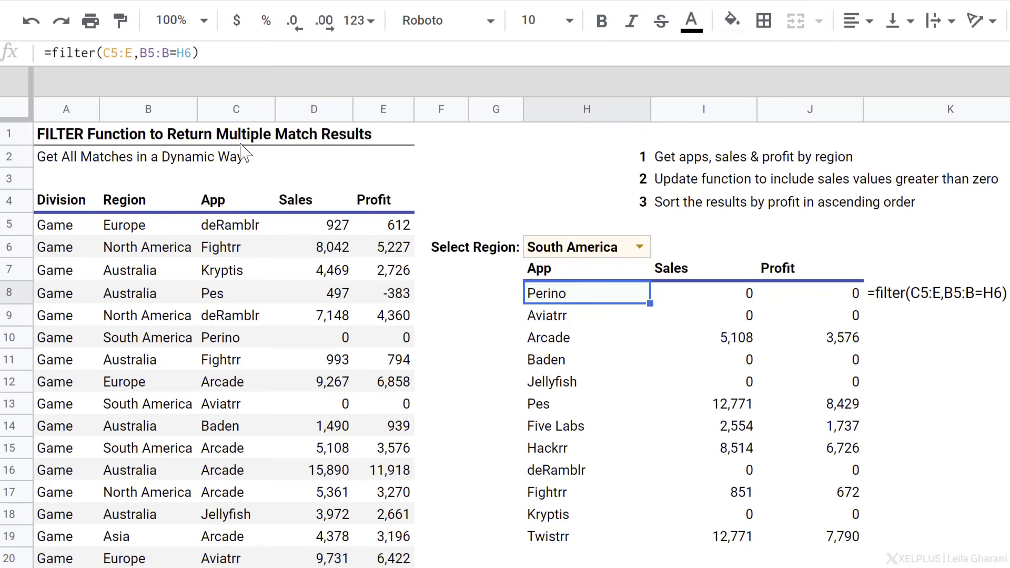
click(191, 52)
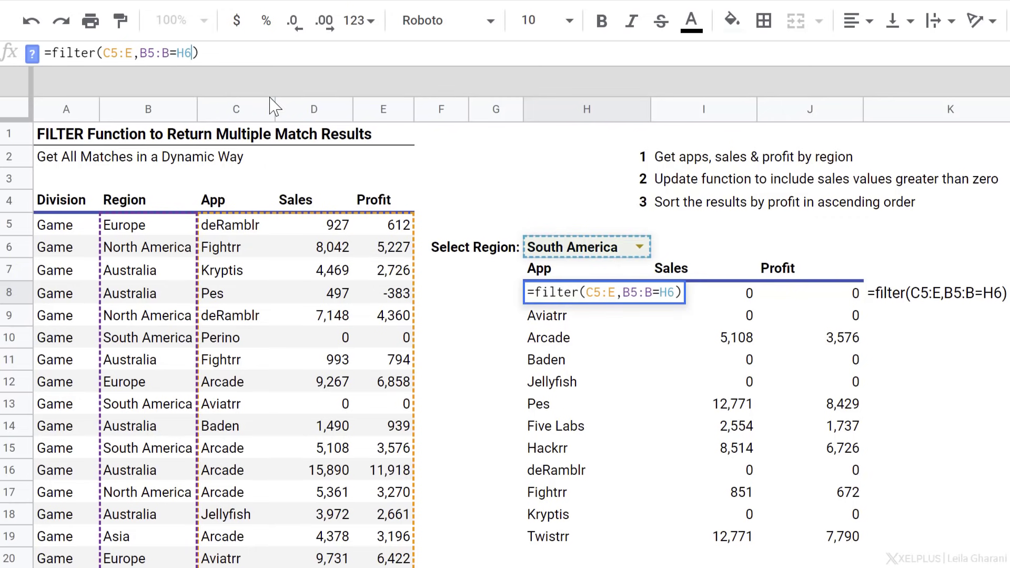
Add the second FILTER condition D5:D>0 so only apps with positive sales appear
text(,)
key(shift+F1)
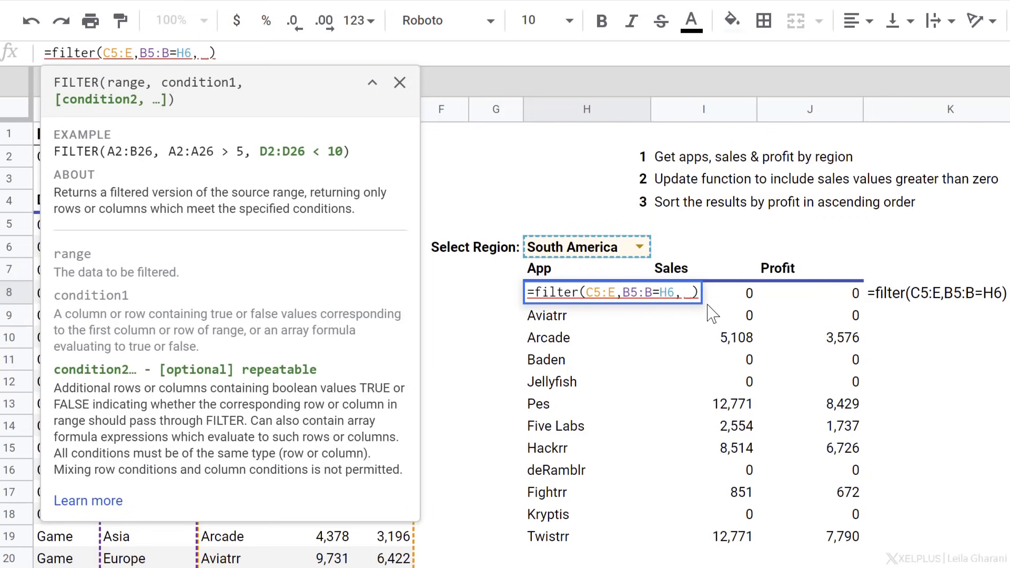
click(399, 82)
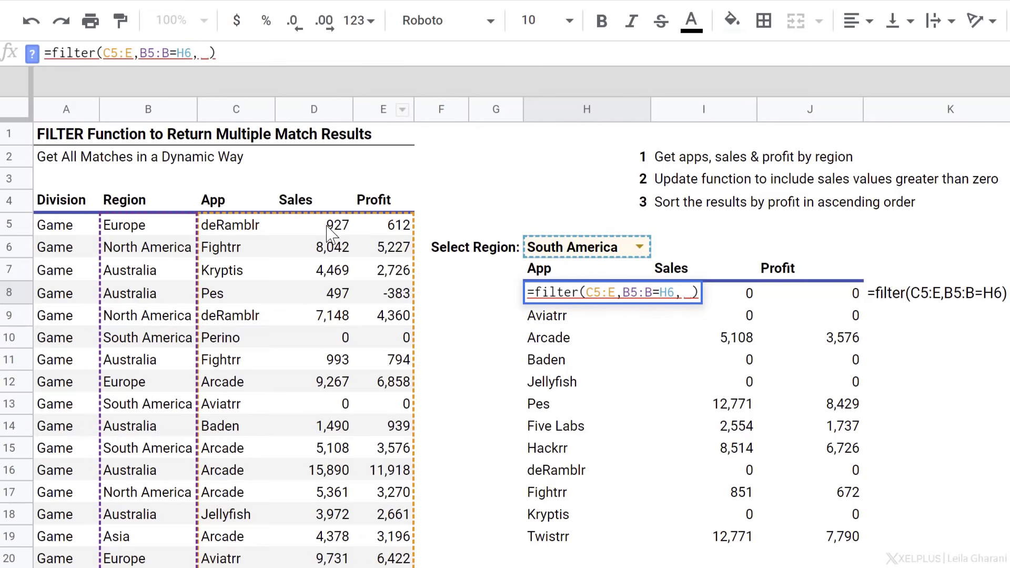
drag(329, 232, 339, 404)
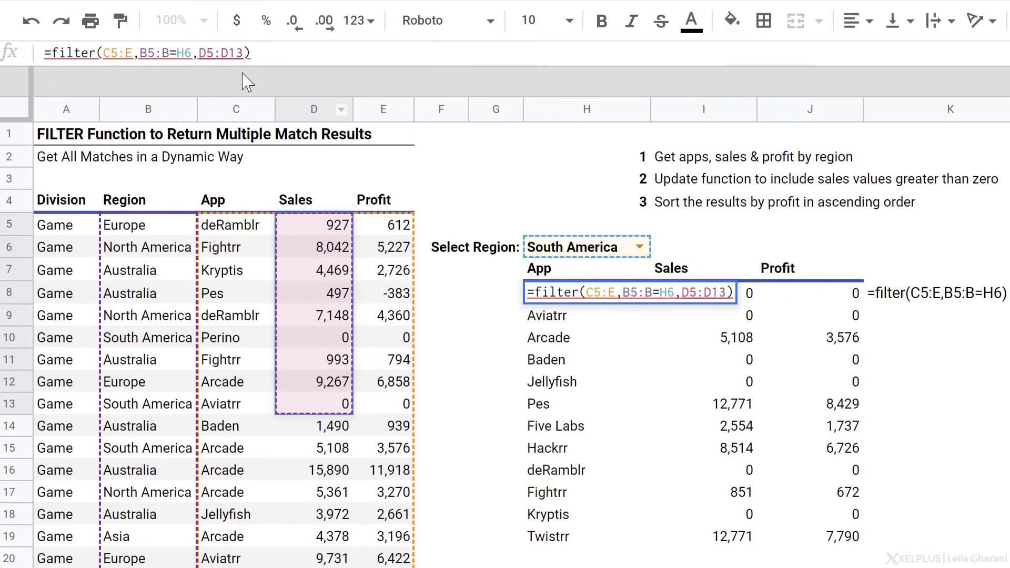
drag(228, 52, 243, 53)
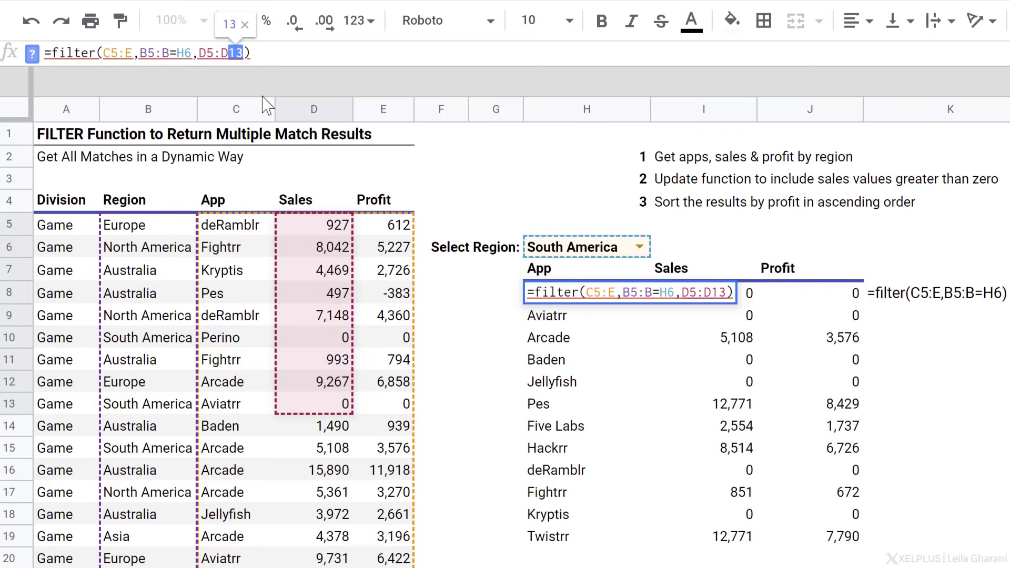
key(BackSpace)
text(>)
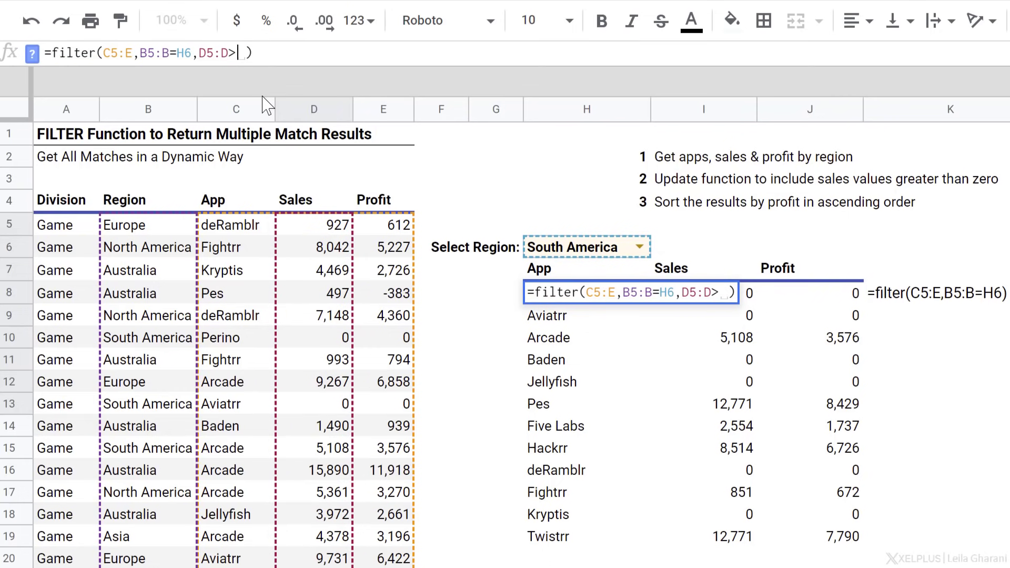
text(0)
key(BackSpace)
key(BackSpace)
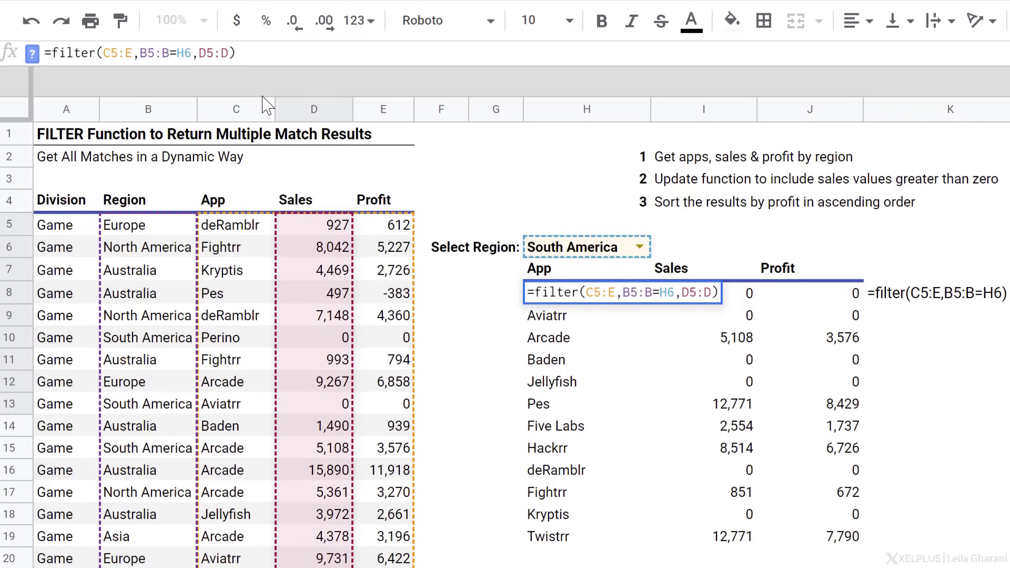
text(<>)
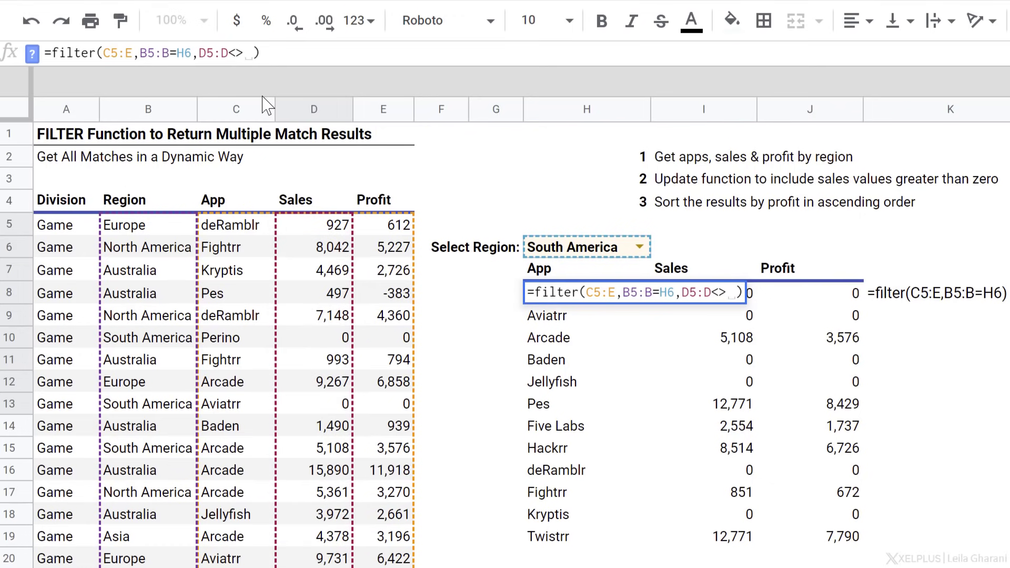
key(BackSpace)
key(BackSpace)
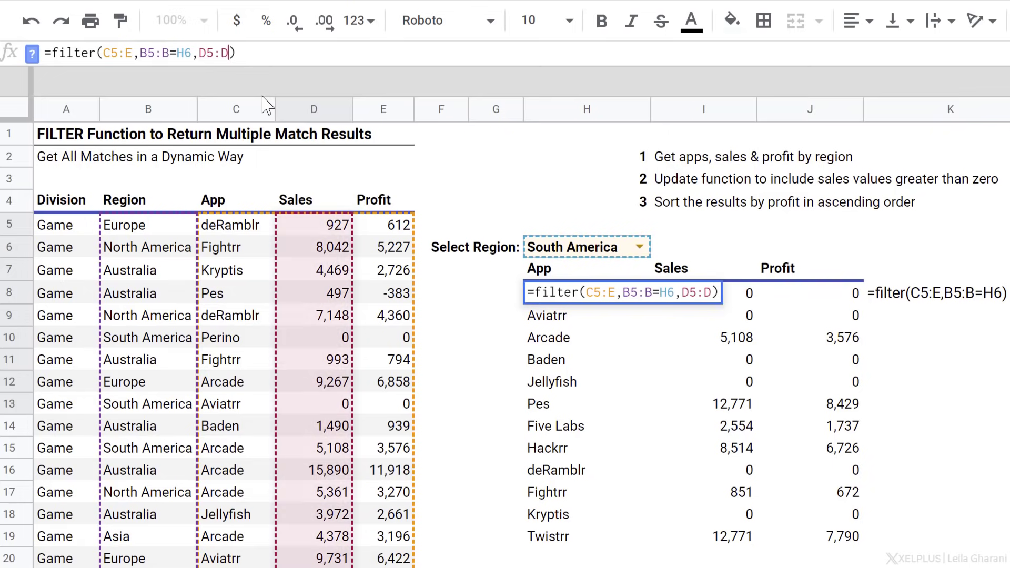
text(>0)
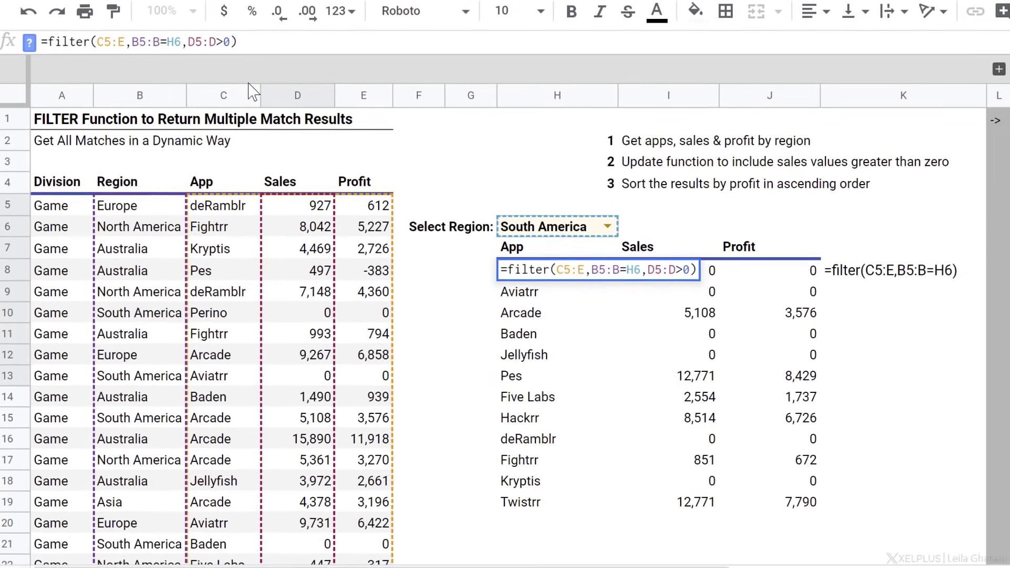
key(Return)
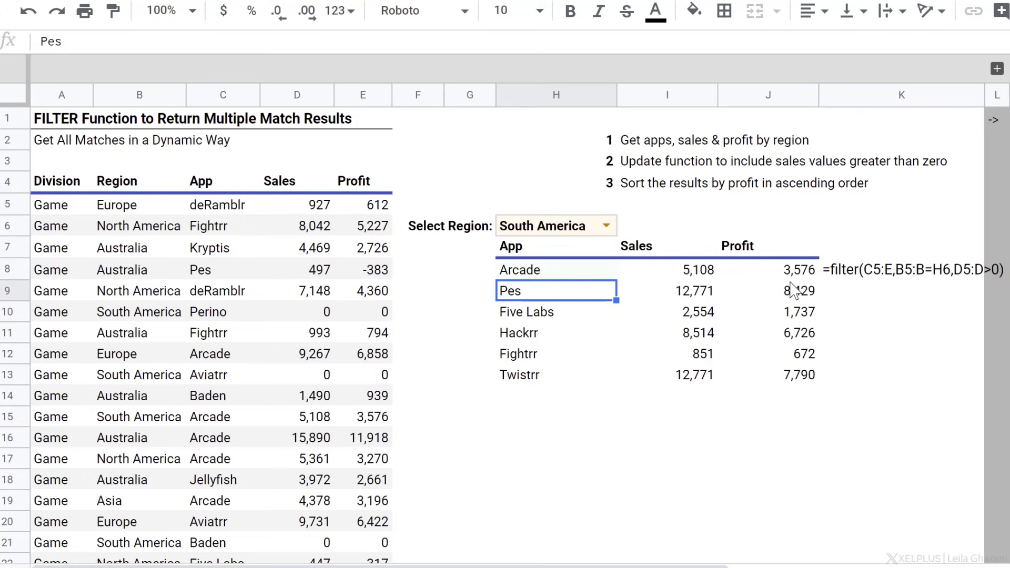
Wrap the formula as =sort(filter(C5:E,B5:B=H6,D5:D>0),3,true) to sort by profit ascending
click(573, 272)
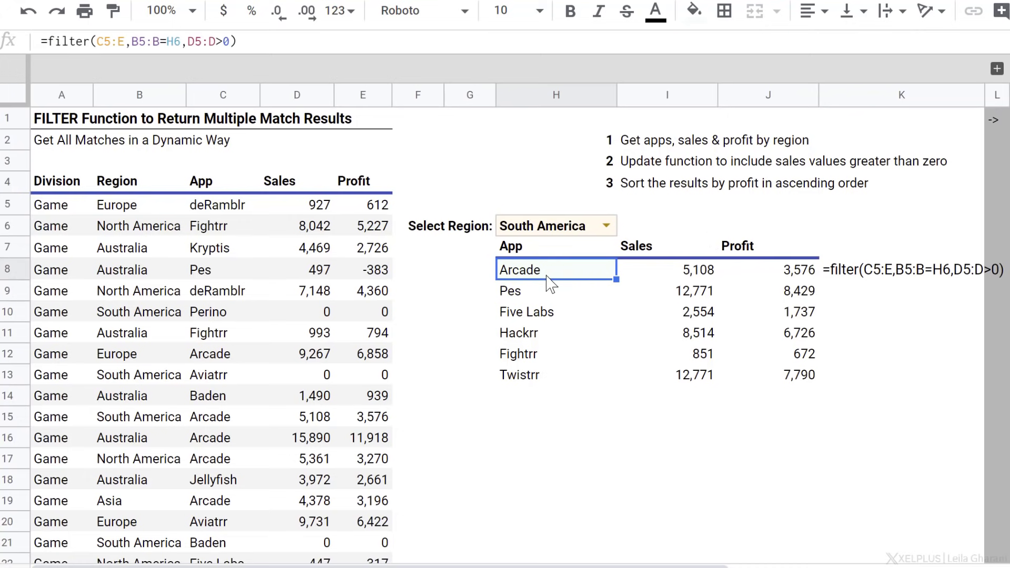
click(47, 41)
text(()
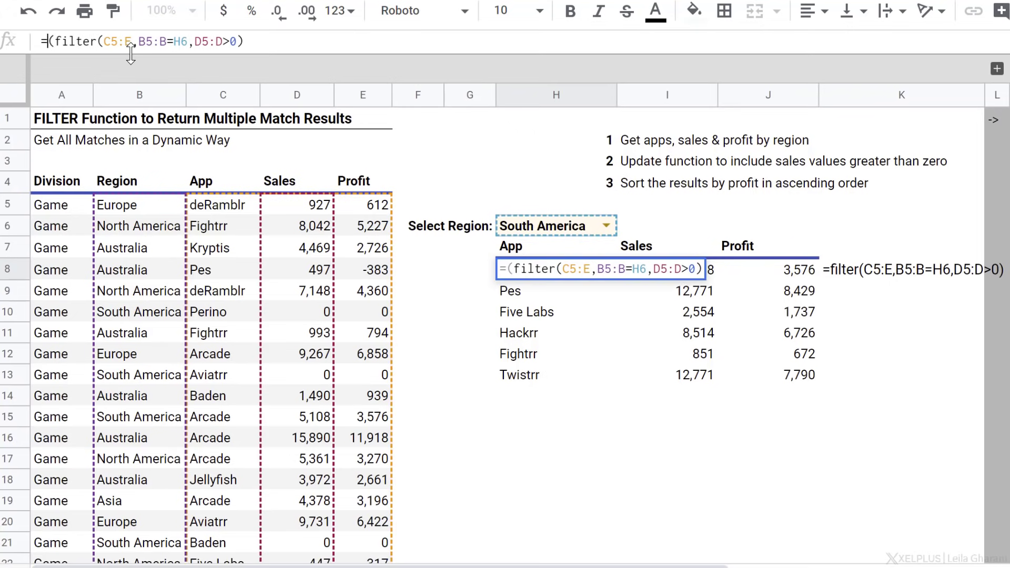
text(sort)
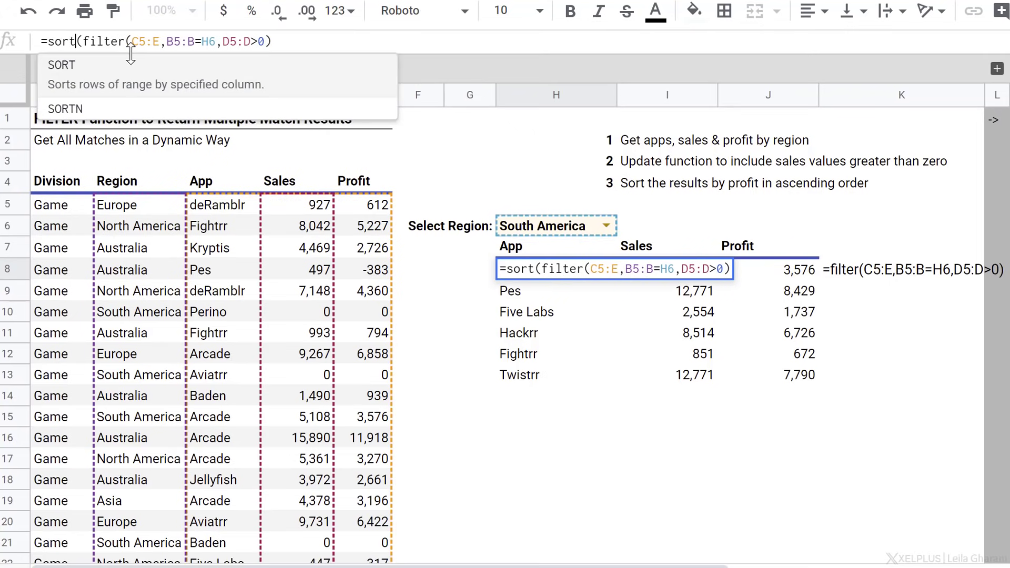
key(Right)
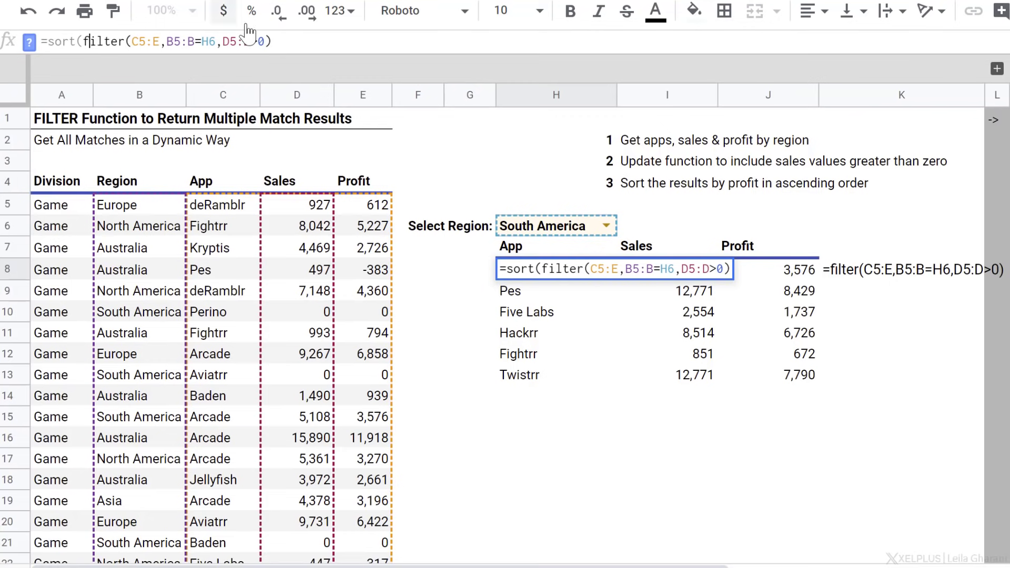
click(285, 44)
text(,)
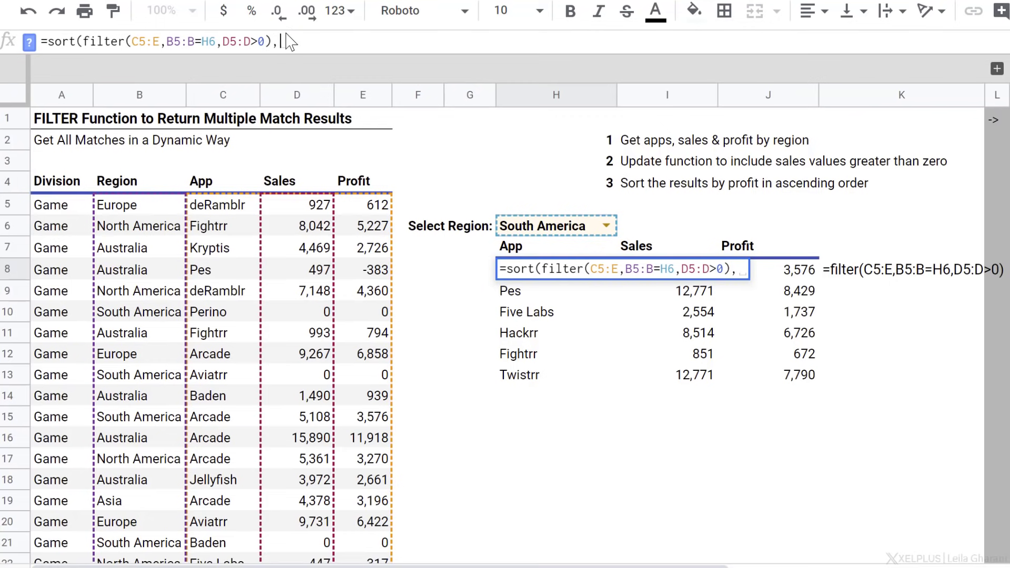
key(F1)
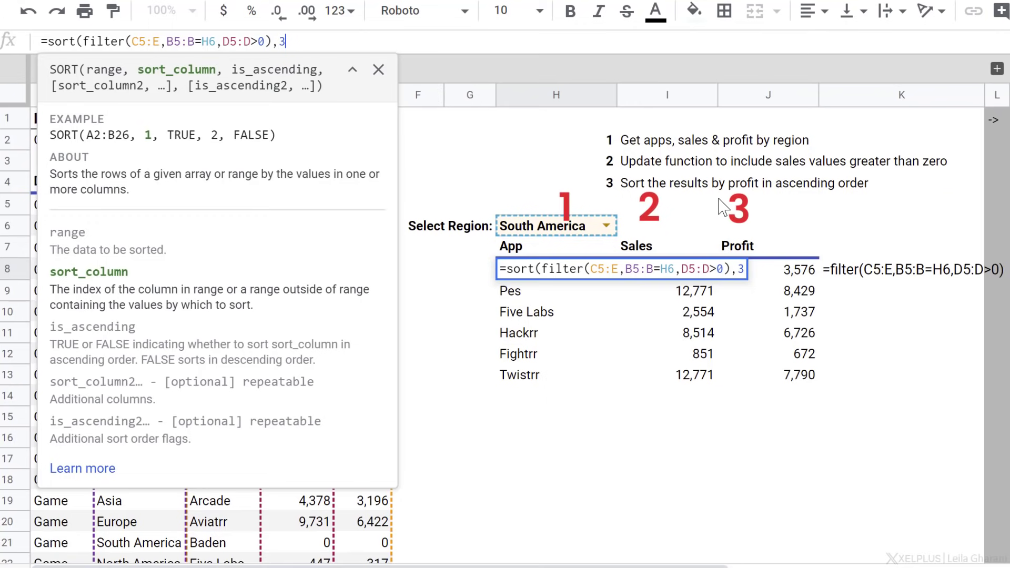
text(,)
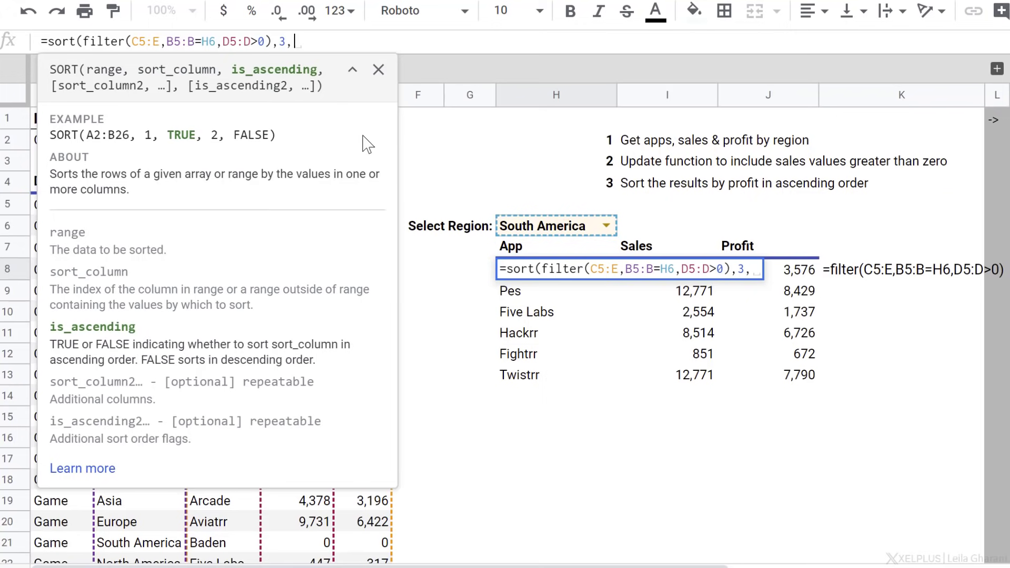
text(true))
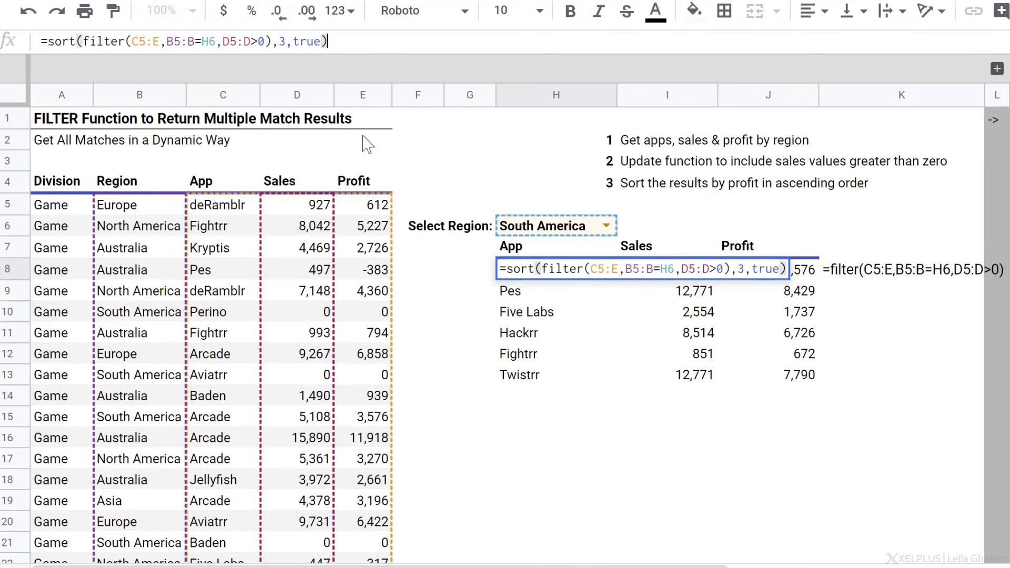
key(Return)
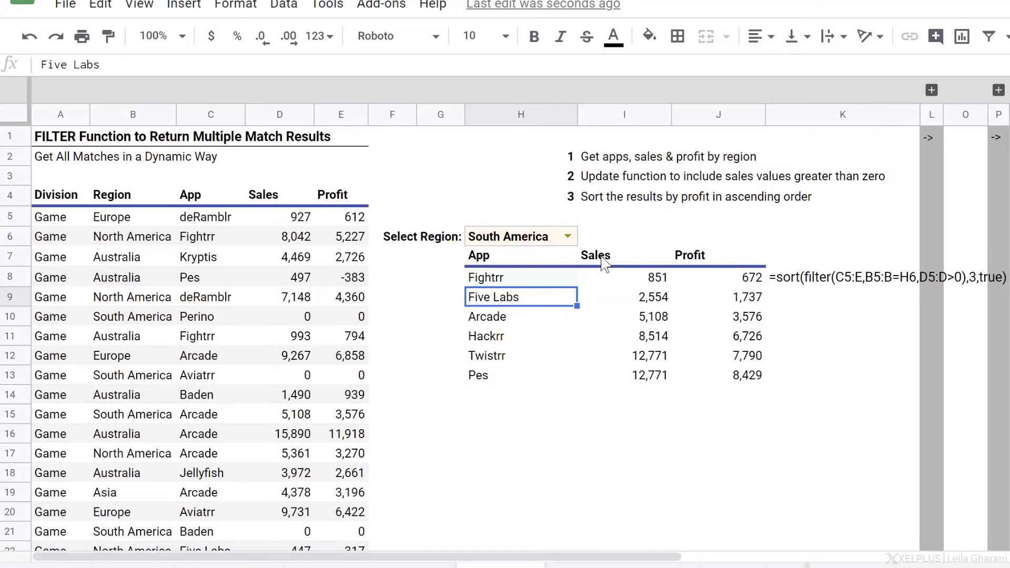
Switch the H6 region to Europe, then Australia
click(567, 236)
click(531, 284)
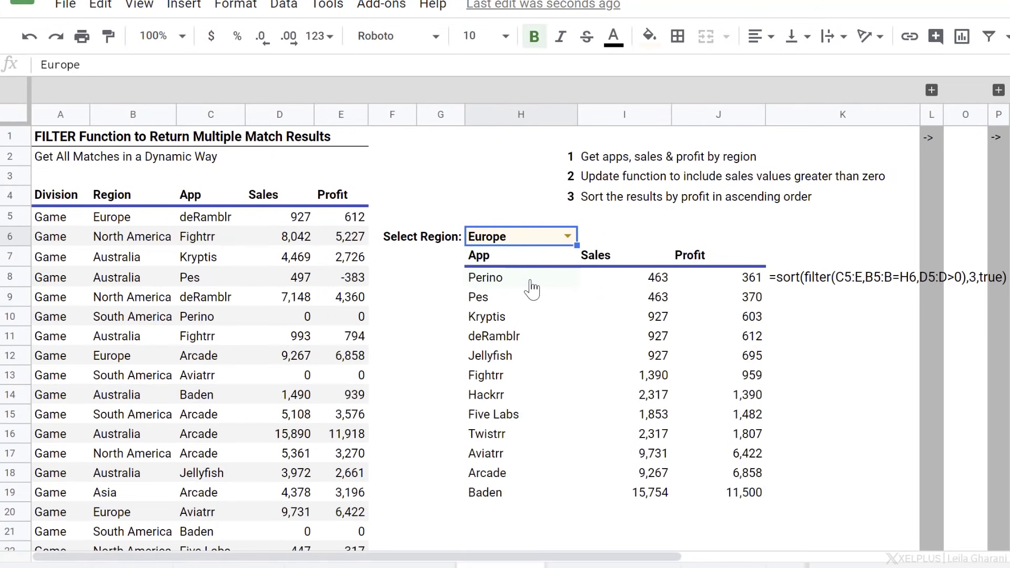
click(567, 235)
click(531, 305)
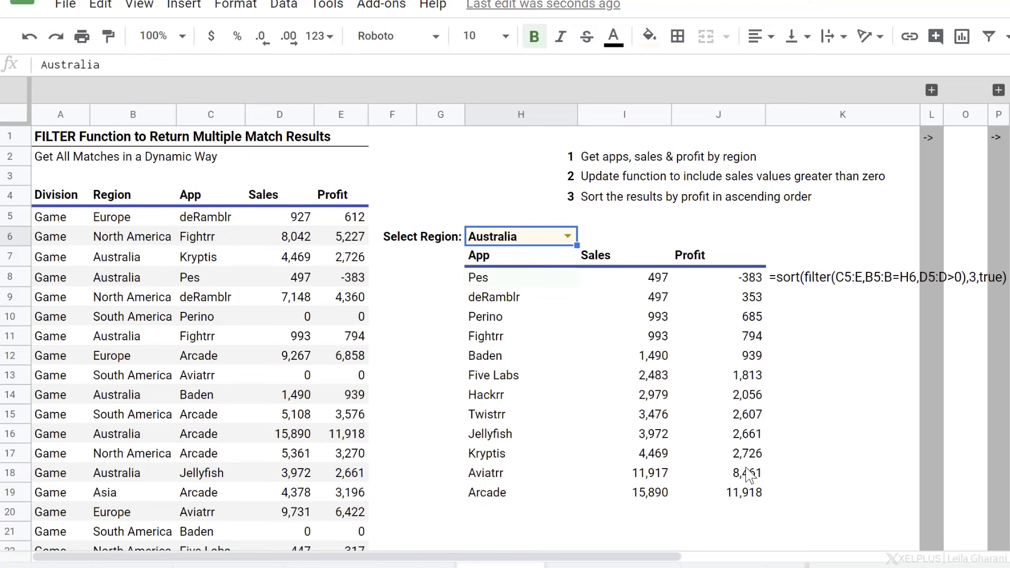
Jump from A13 to the first empty row below the data table
click(60, 376)
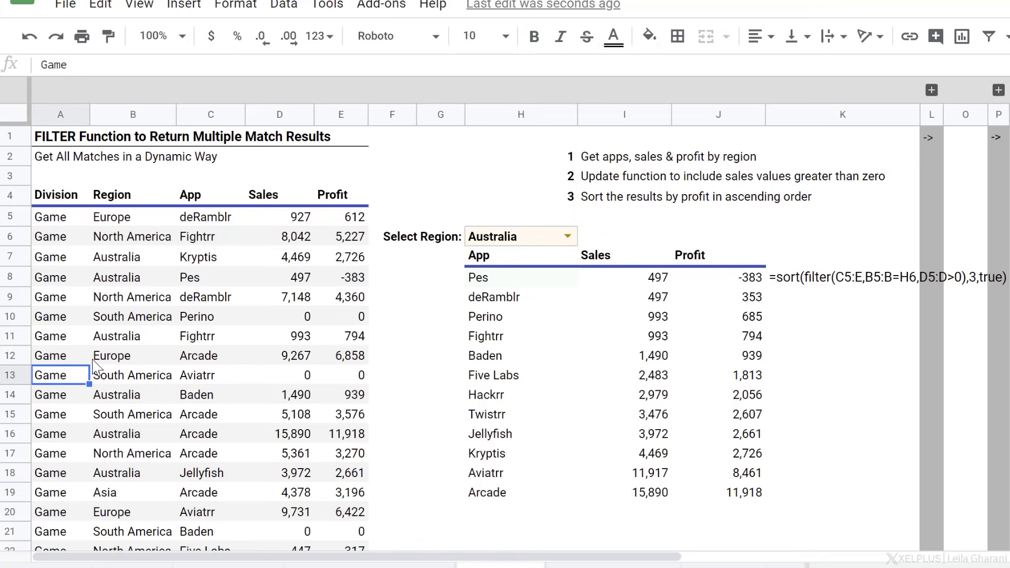
key(ctrl+Down)
key(Down)
key(Down)
key(Down)
key(Down)
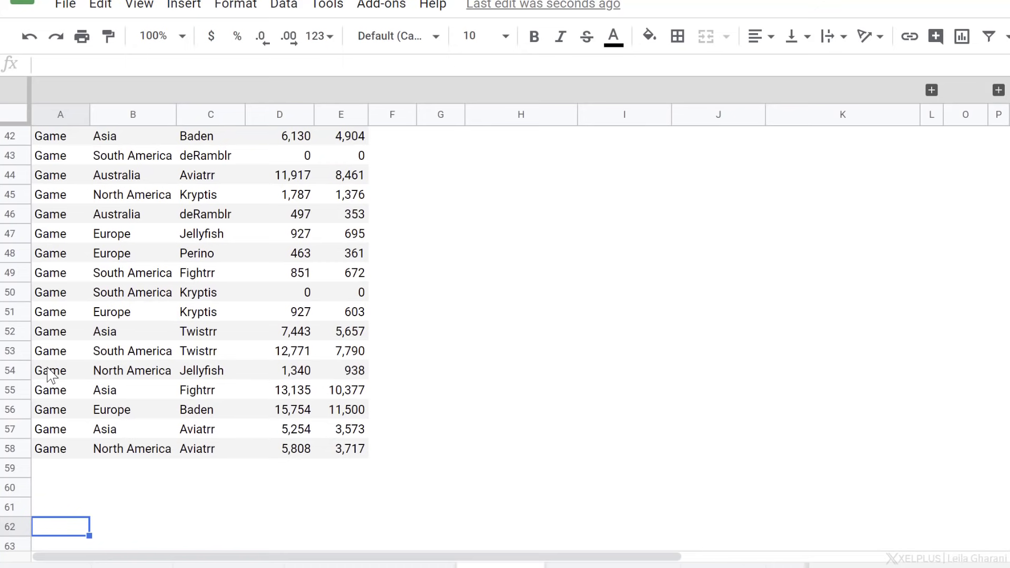
Copy rows 54–56 to rows 59–61 and set their region to New Zealand
drag(51, 375, 342, 415)
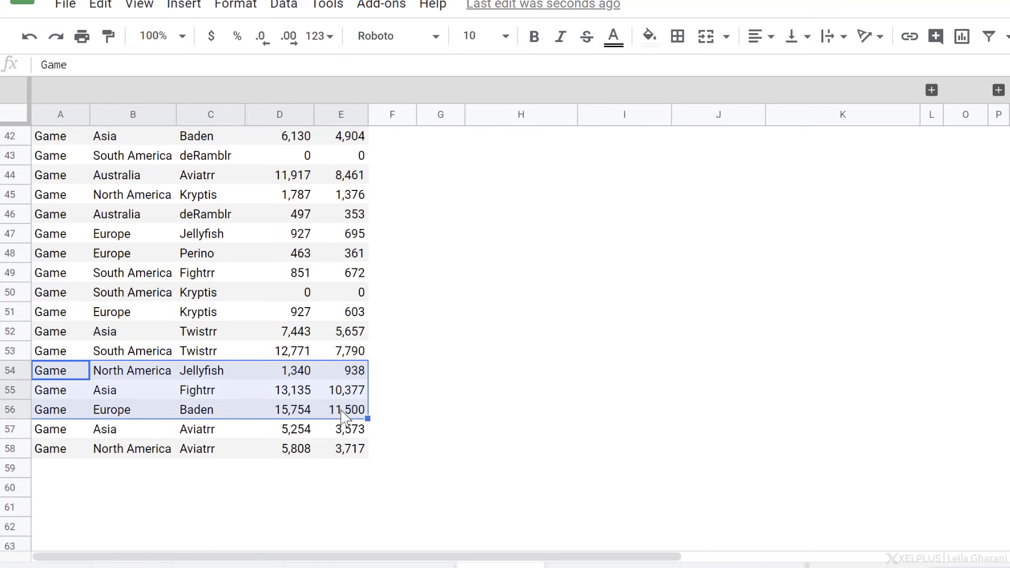
key(ctrl+c)
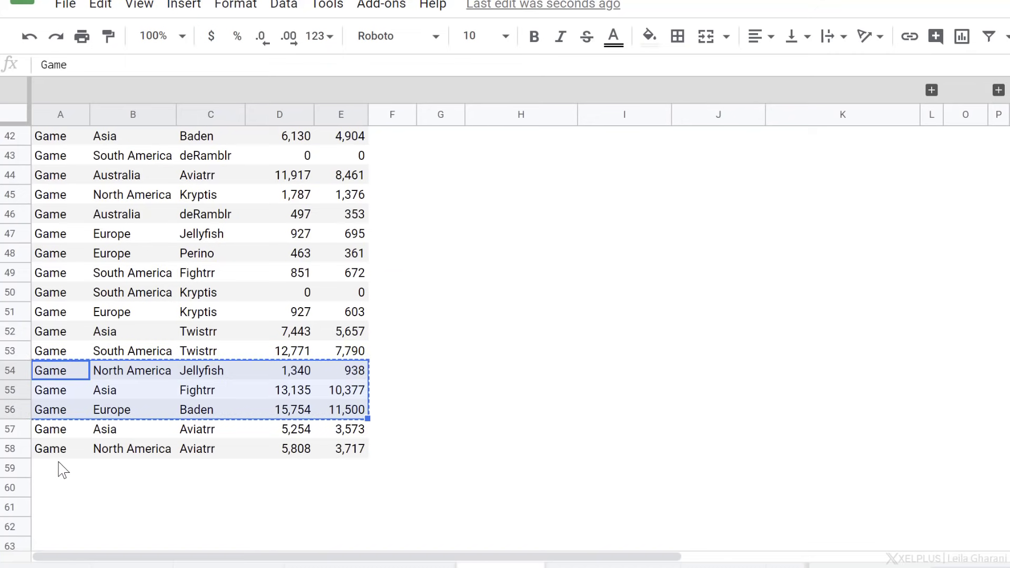
click(60, 467)
key(ctrl+v)
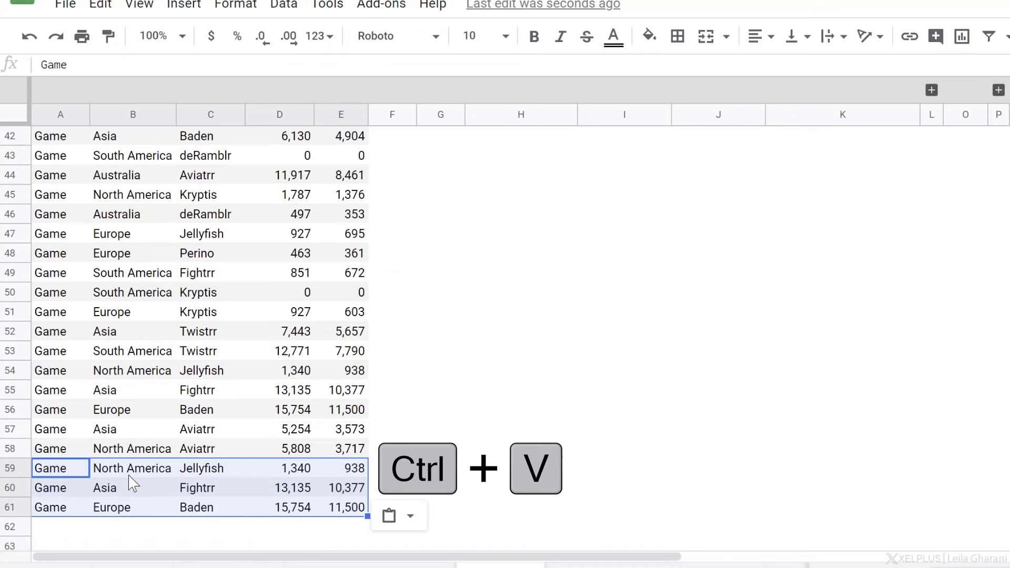
click(132, 471)
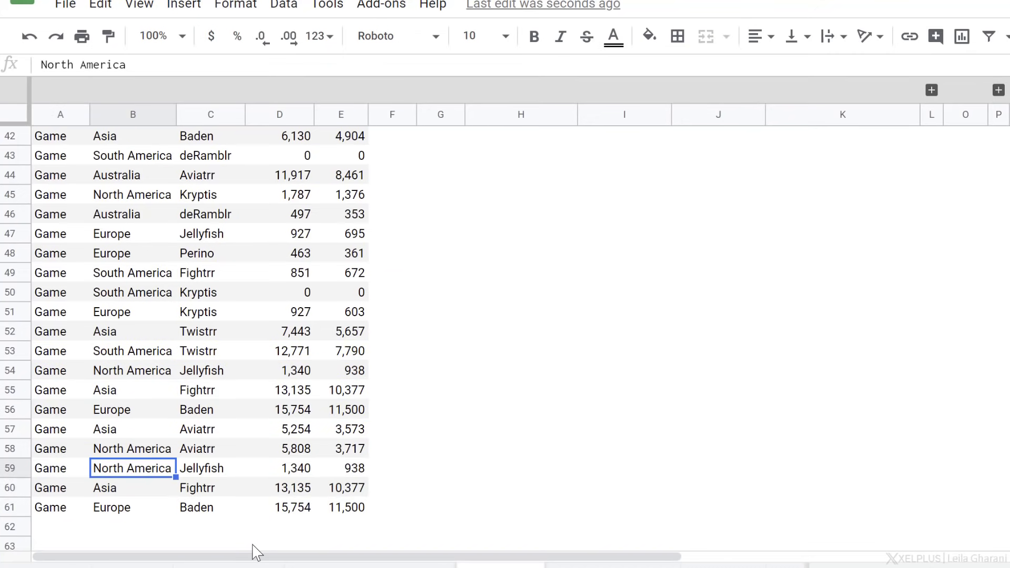
text(New Zealand)
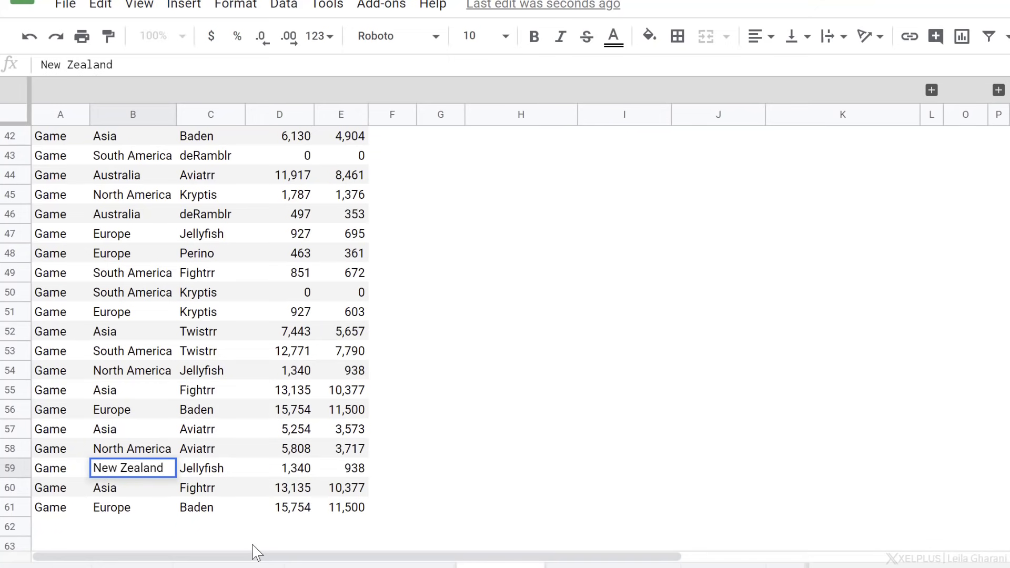
key(ctrl+Return)
key(Down)
key(shift+Down)
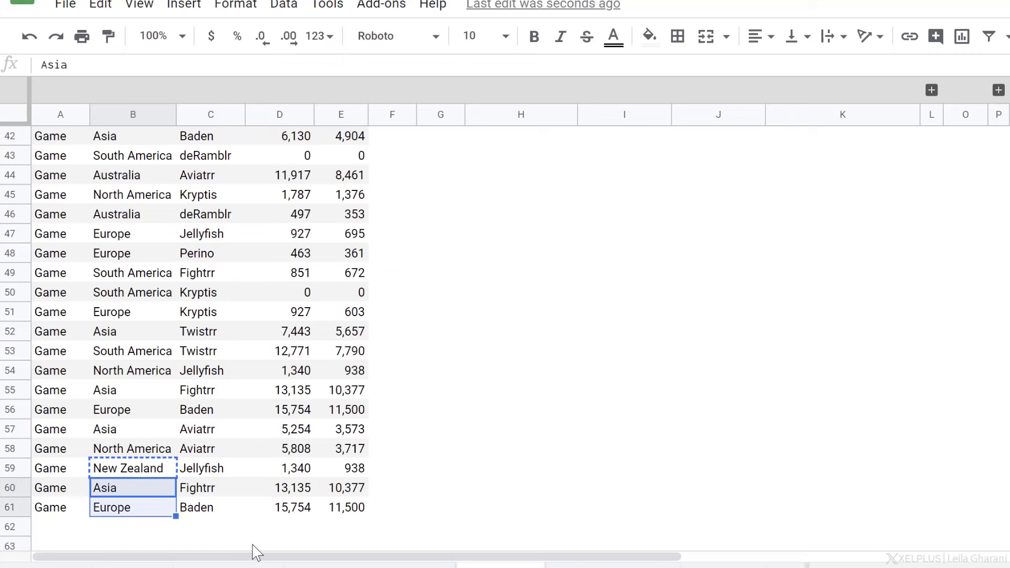
key(ctrl+v)
key(Down)
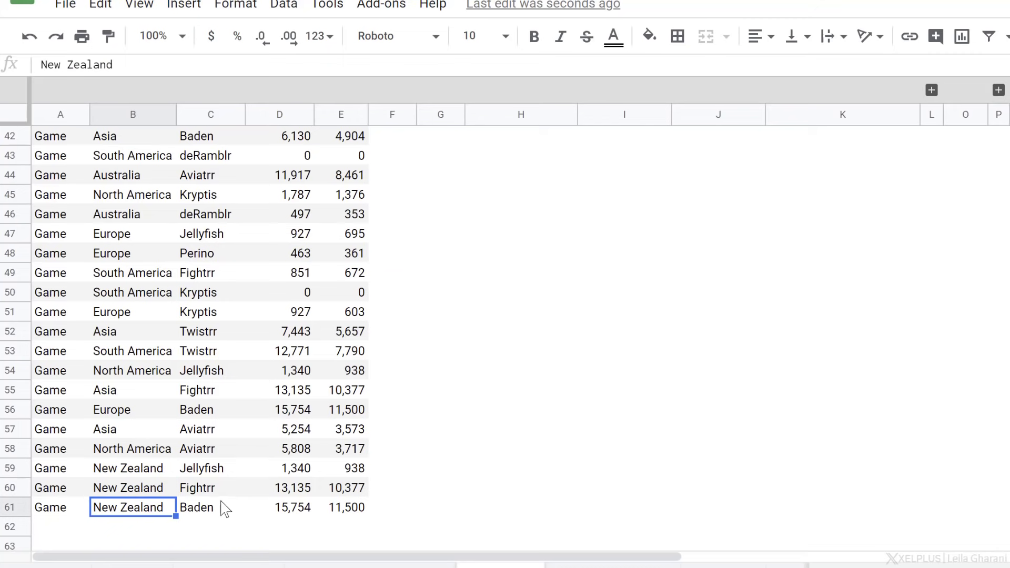
Copy the Asia row 57 to row 62 and rename its app Health Hacks
scroll(210, 463, down, 3)
click(12, 234)
key(ctrl+c)
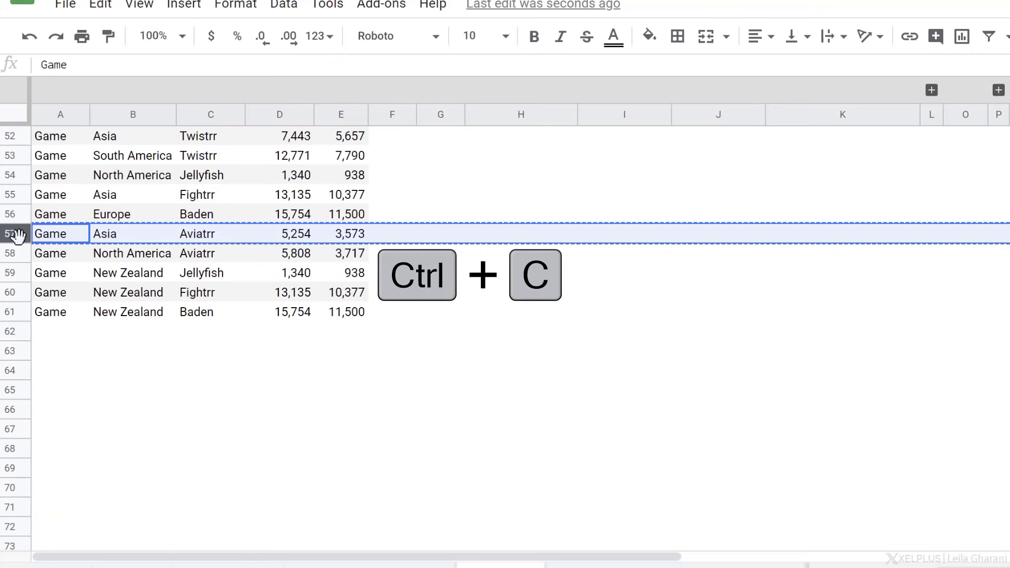
click(8, 331)
key(ctrl+v)
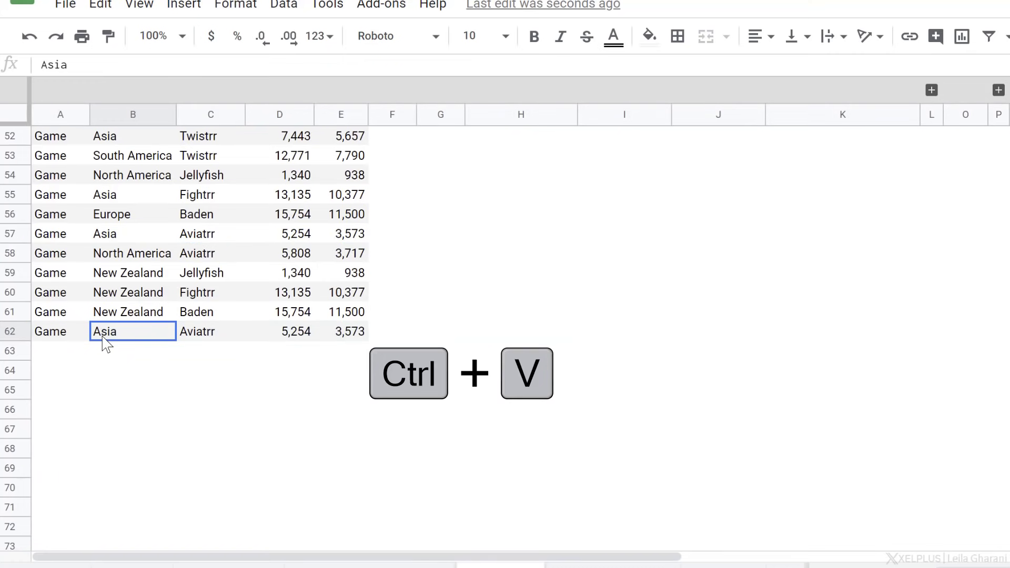
click(209, 335)
text(Health)
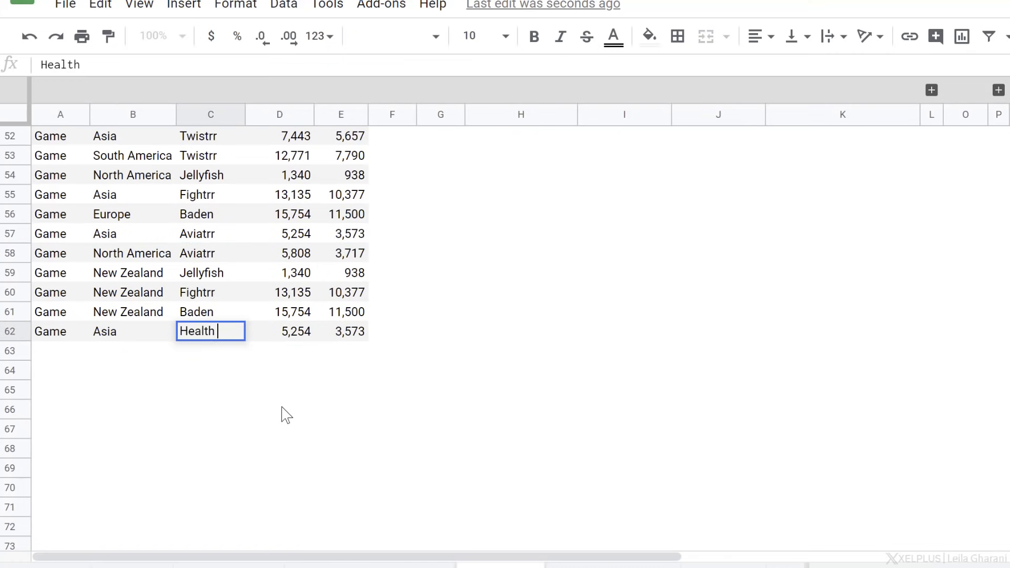
text( Hacks)
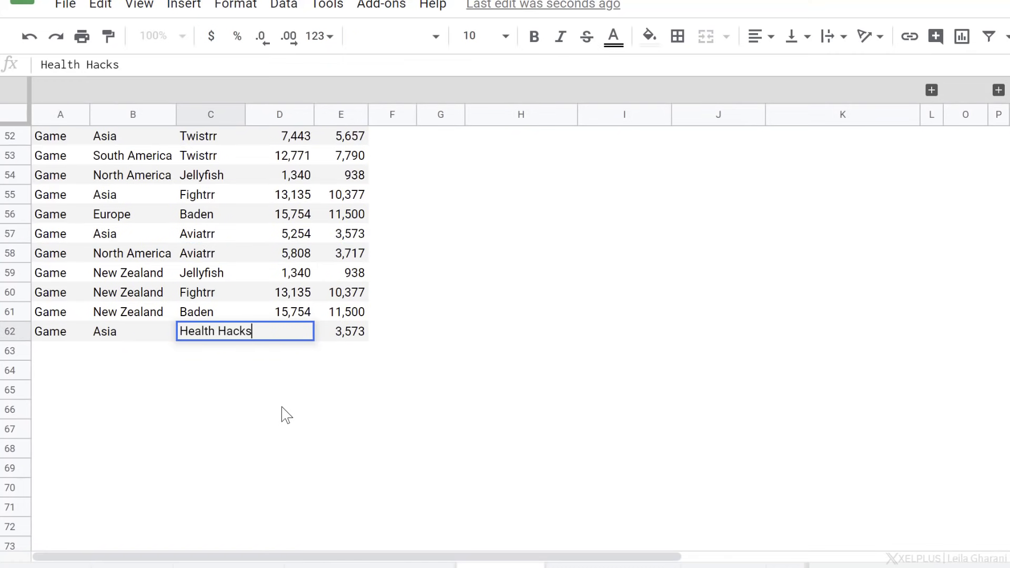
key(Return)
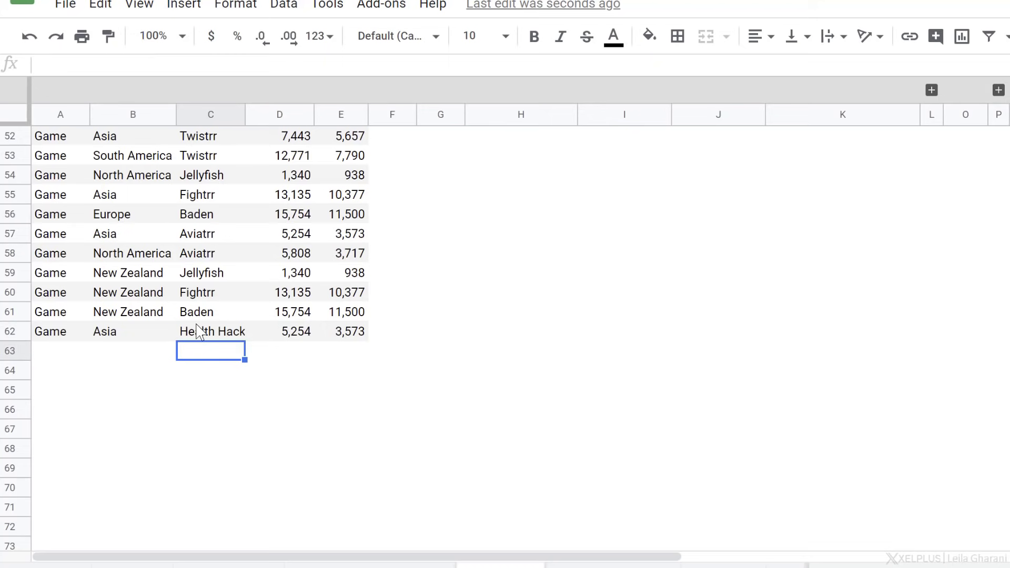
scroll(453, 332, up, 15)
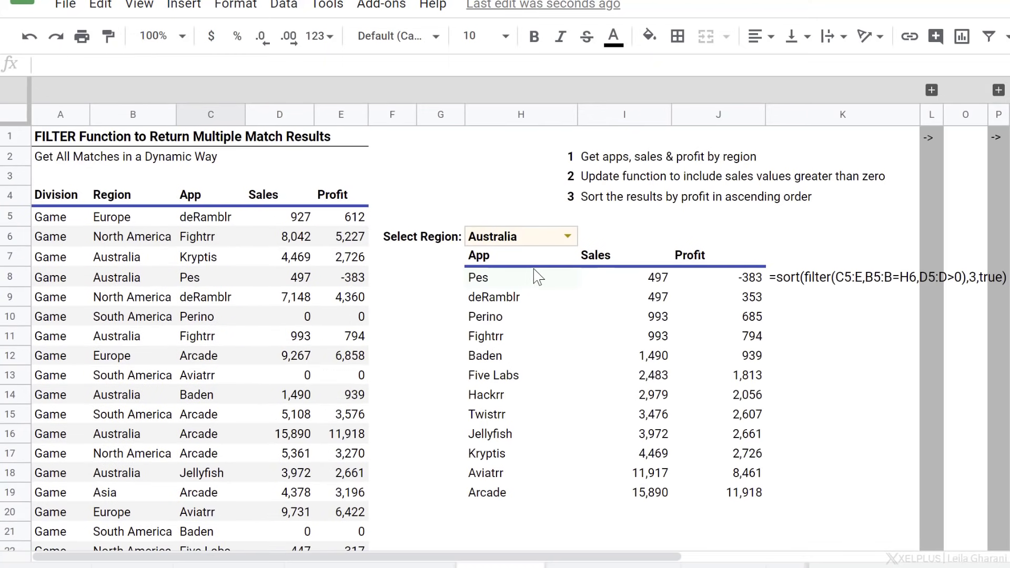
Switch the H6 region to New Zealand, then Asia
click(565, 236)
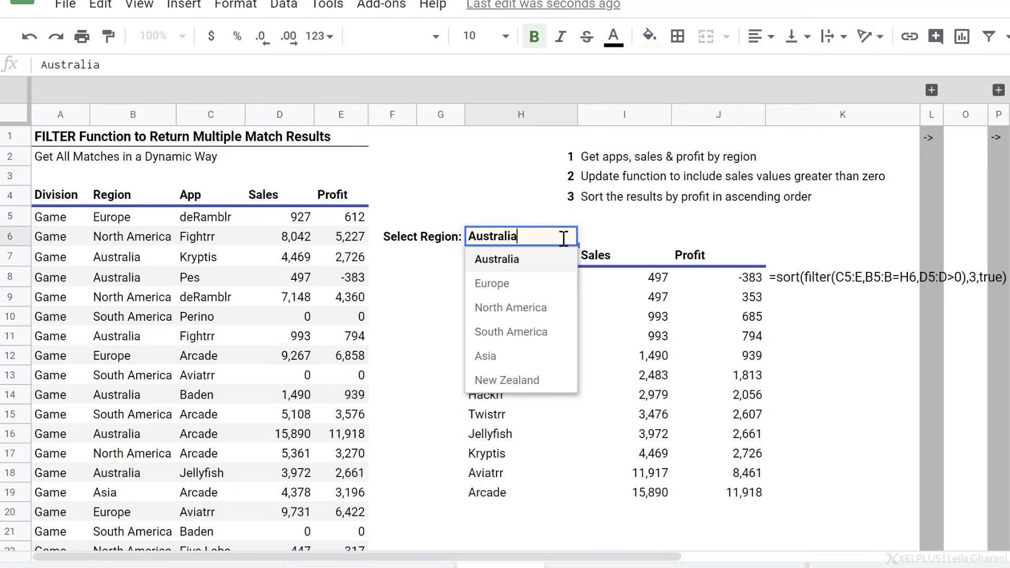
click(536, 380)
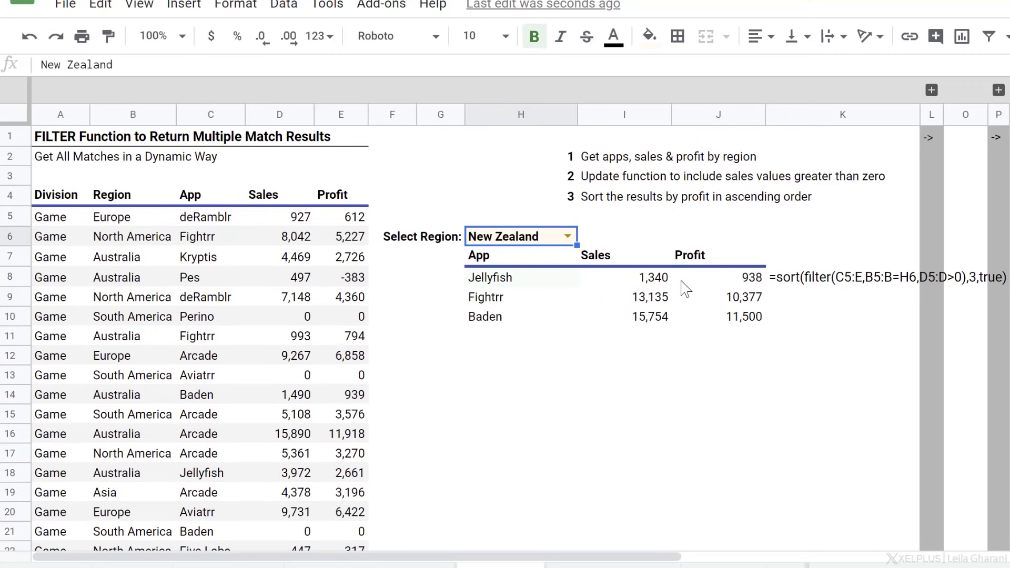
click(567, 236)
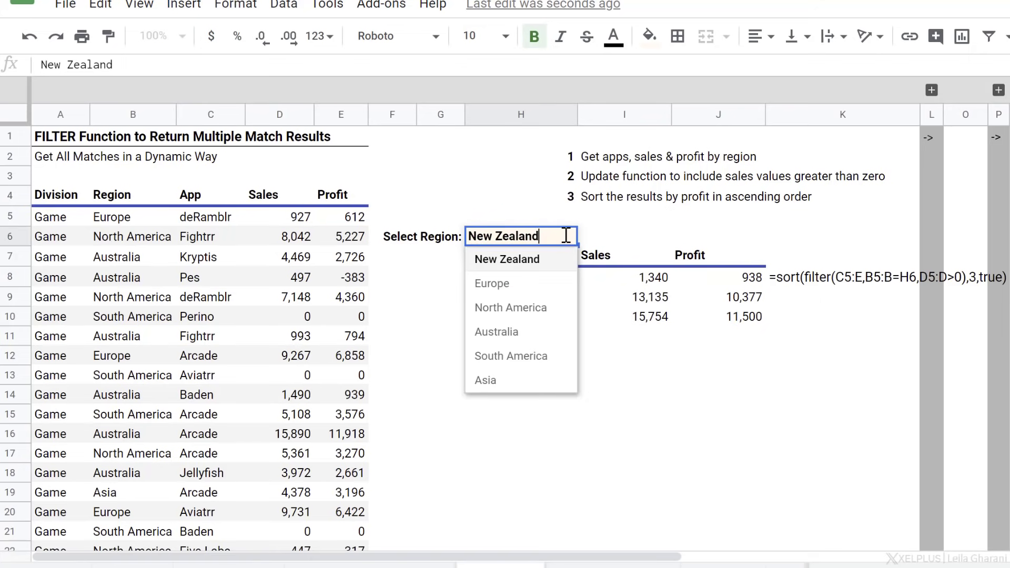
click(509, 393)
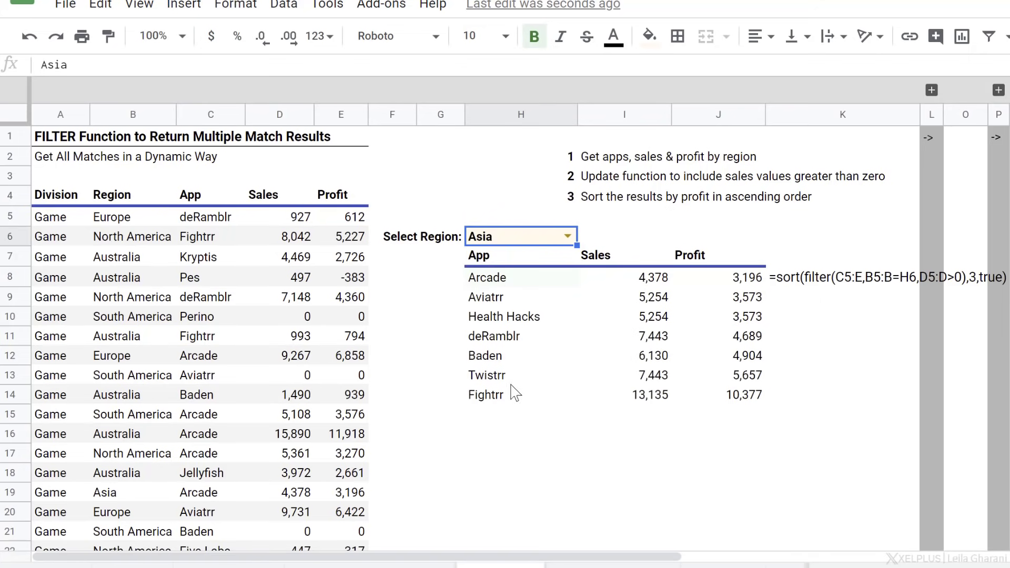
Compare the Health Hacks sales and profit results with Aviatrr's
click(521, 323)
click(744, 320)
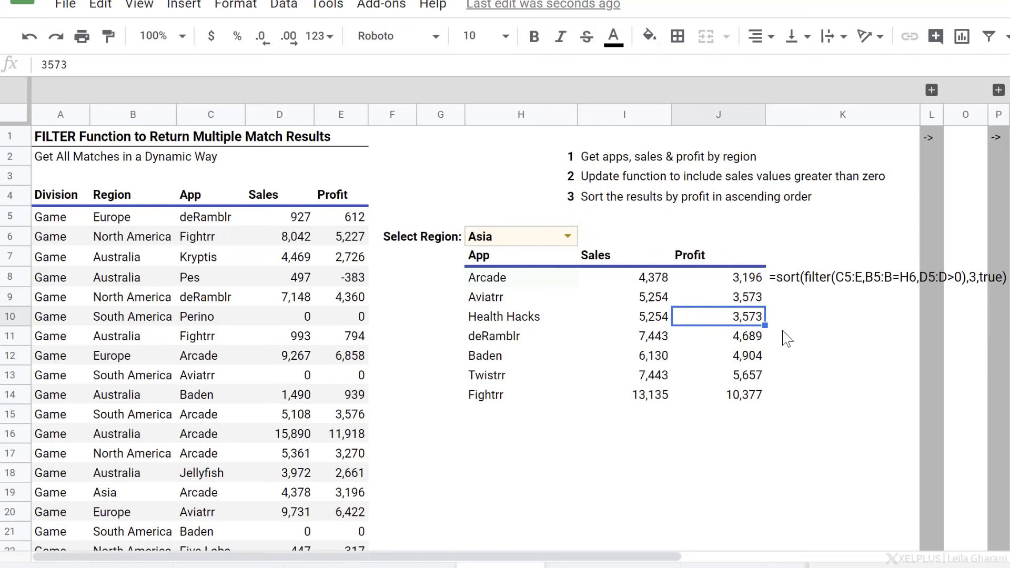
click(666, 322)
click(731, 322)
click(723, 302)
click(654, 300)
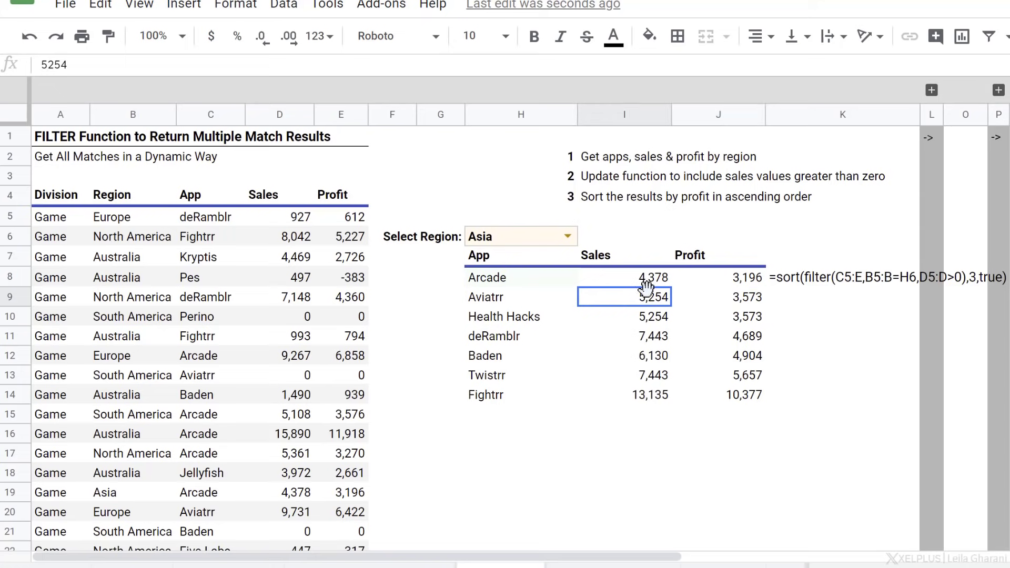
click(652, 319)
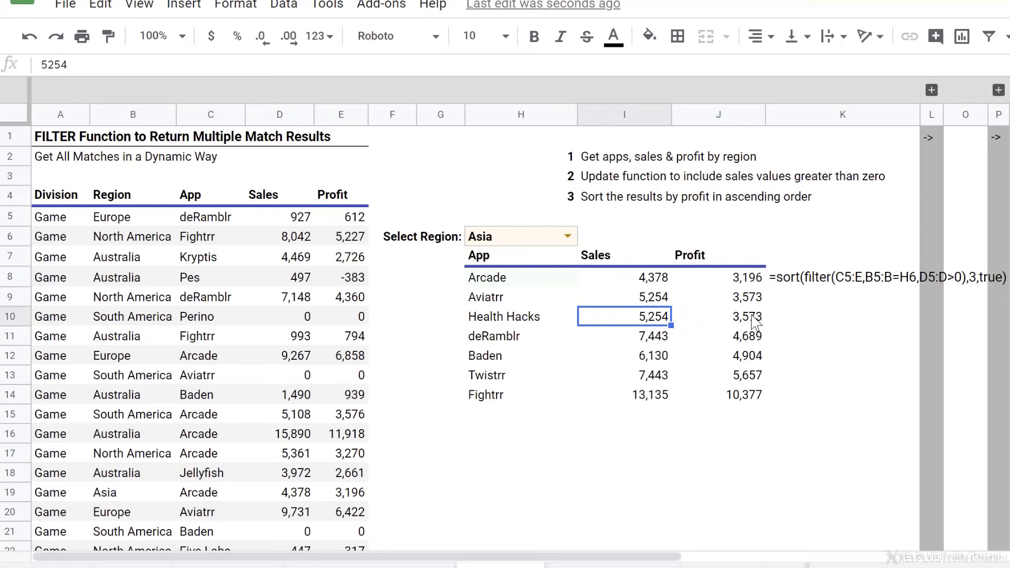